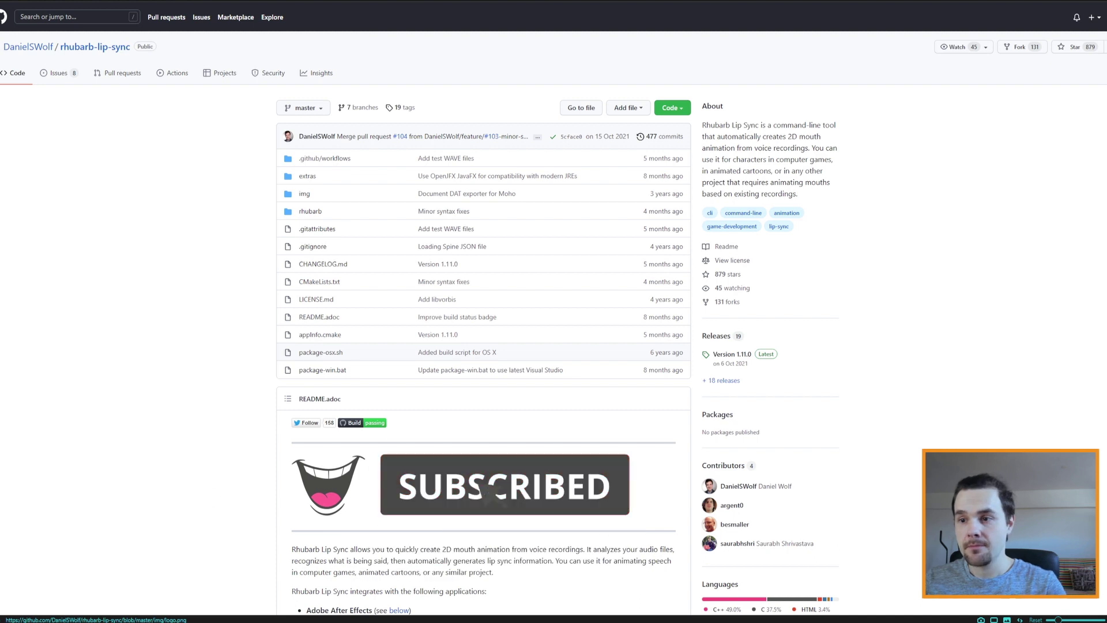
- Bring up the Rhubarb folder and point out audio.wav and rhubarb.exe
click(681, 110)
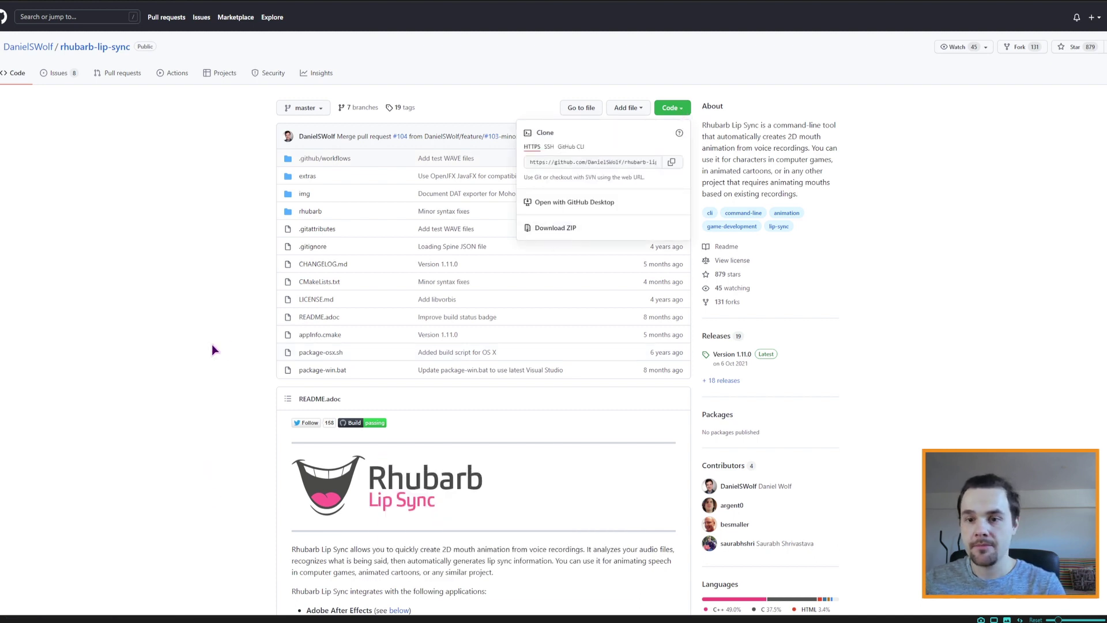
click(104, 600)
drag(454, 429, 434, 423)
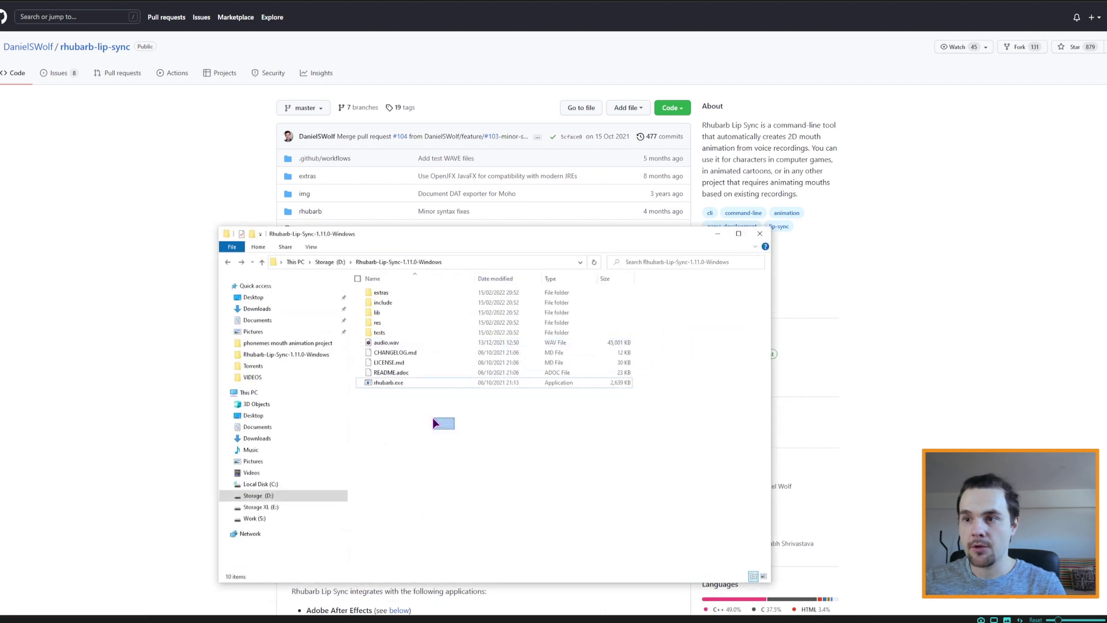
drag(404, 384, 382, 292)
click(421, 414)
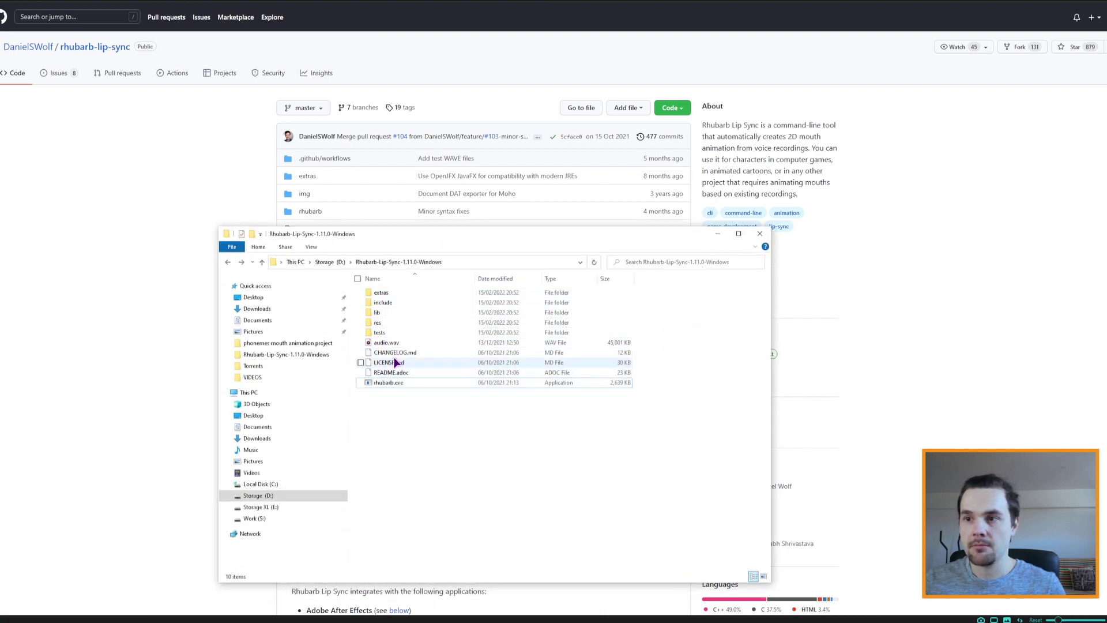
click(389, 344)
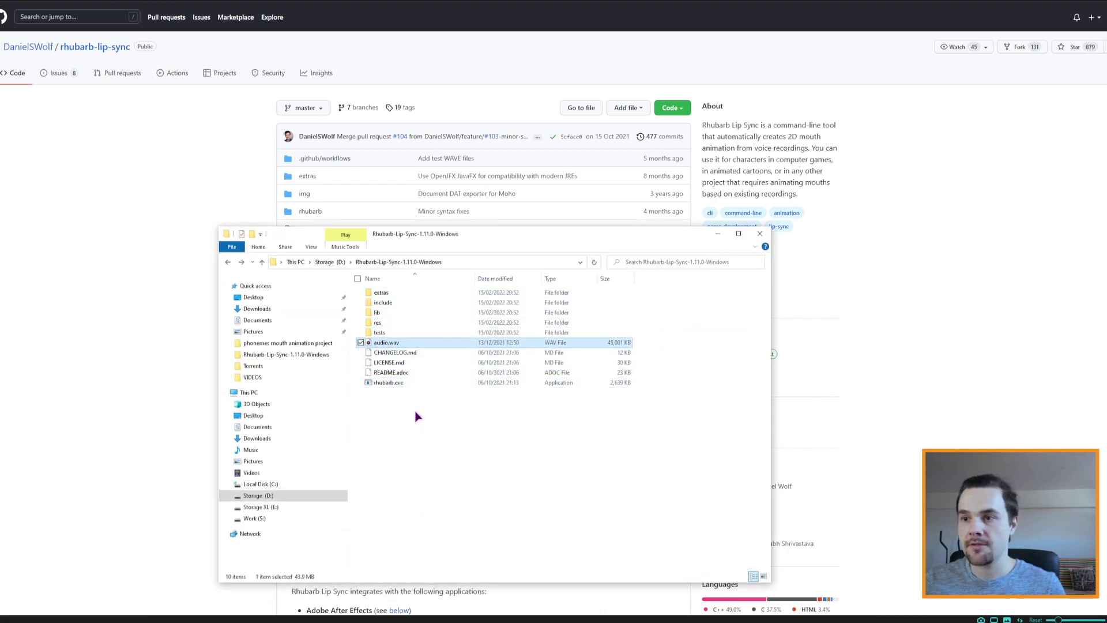
click(437, 430)
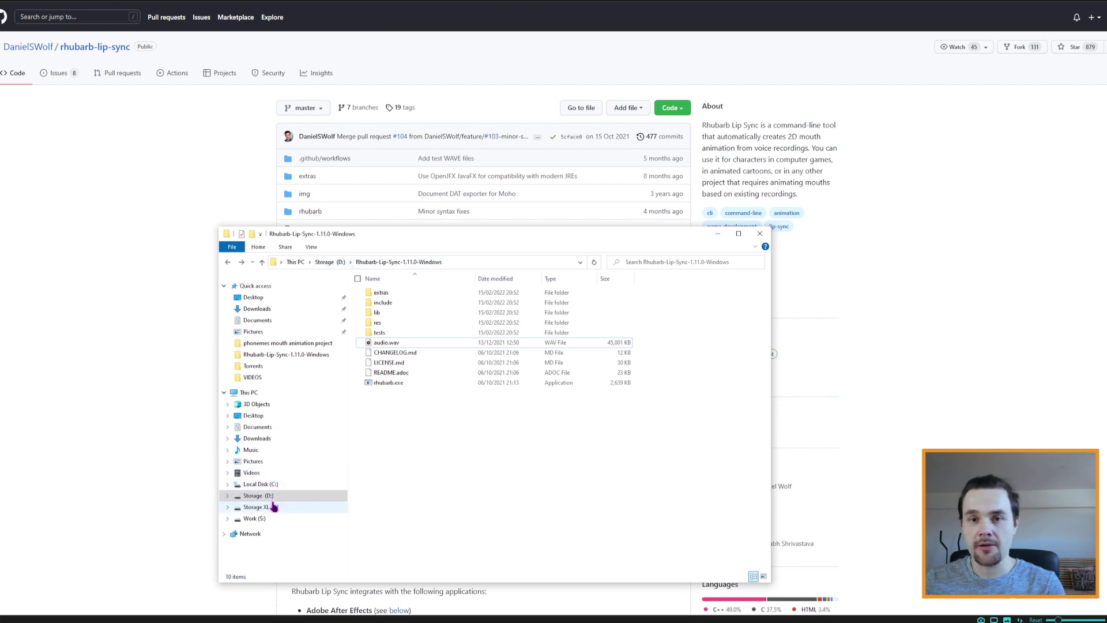
- Show the folder's full path D:\Rhubarb-Lip-Sync-1.11.0-Windows, then bring up the folder's options
click(459, 259)
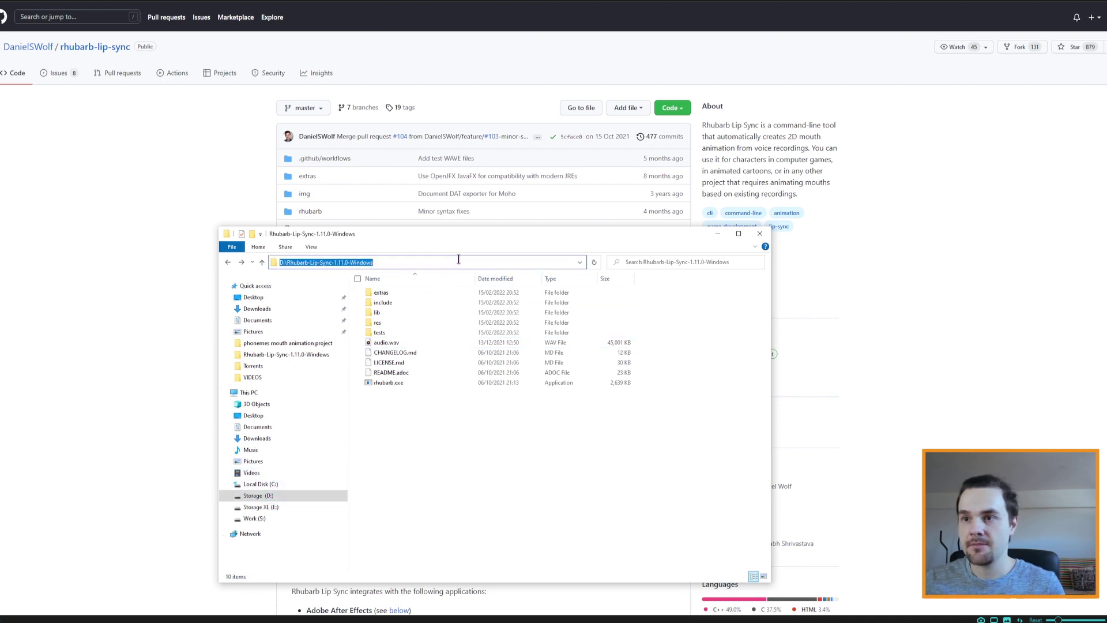
drag(389, 260, 289, 262)
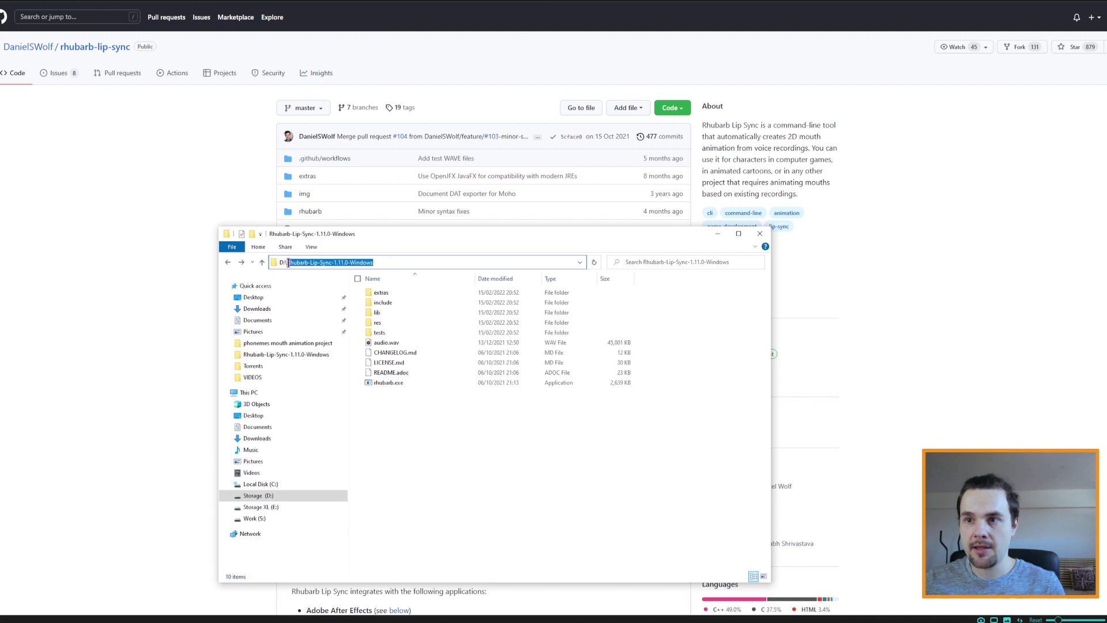
click(482, 441)
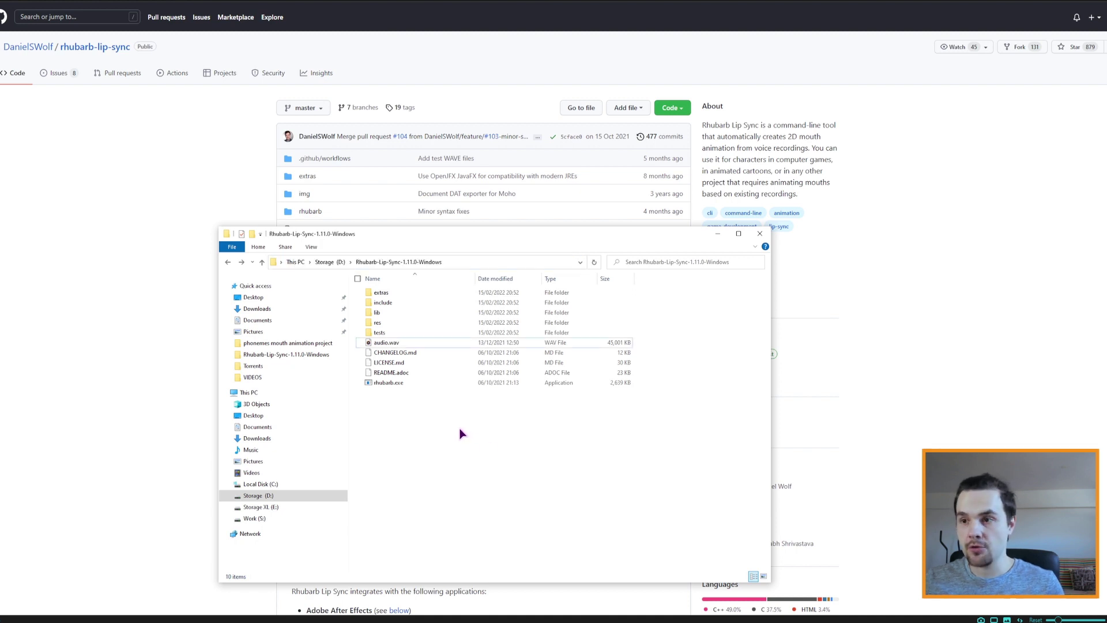
shift+right_click(460, 433)
- Close the PowerShell window and launch Command Prompt by searching 'cmd'
click(395, 558)
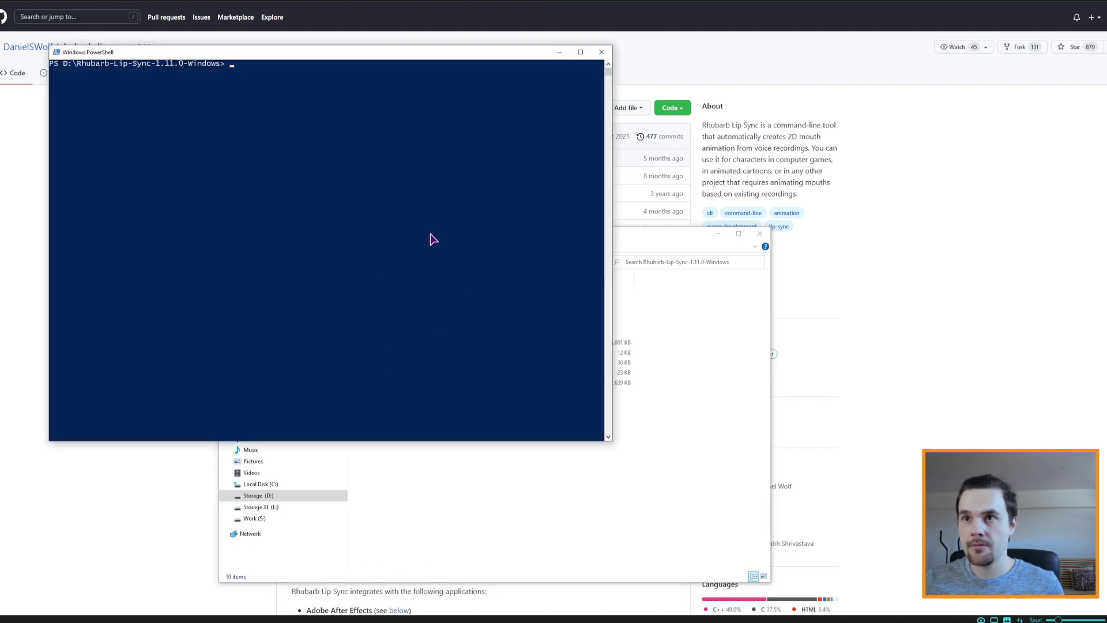
click(601, 52)
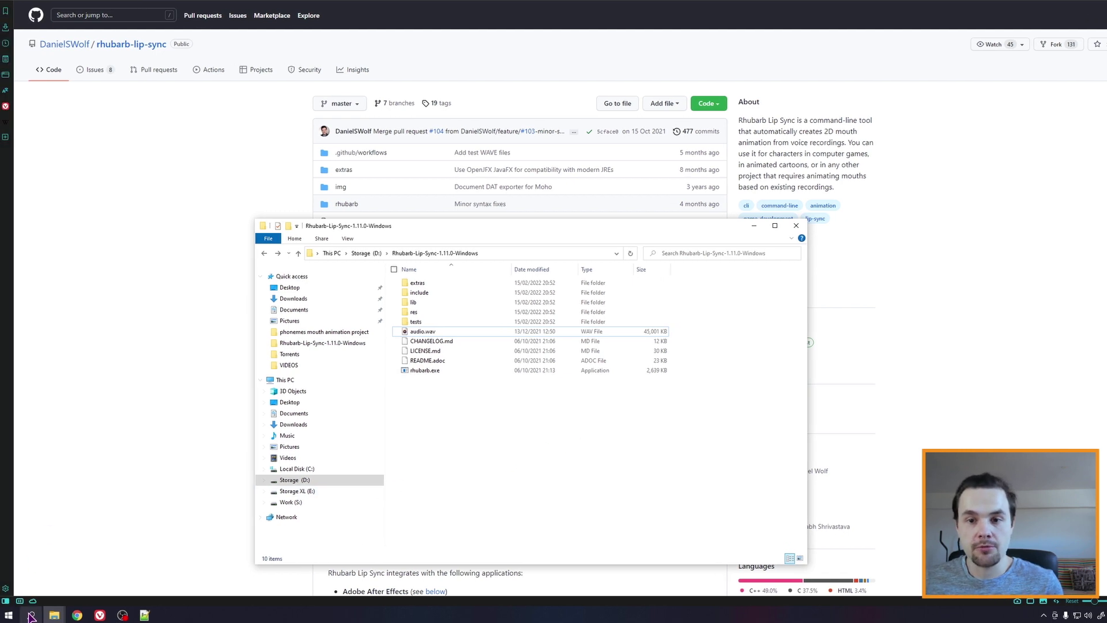
click(31, 616)
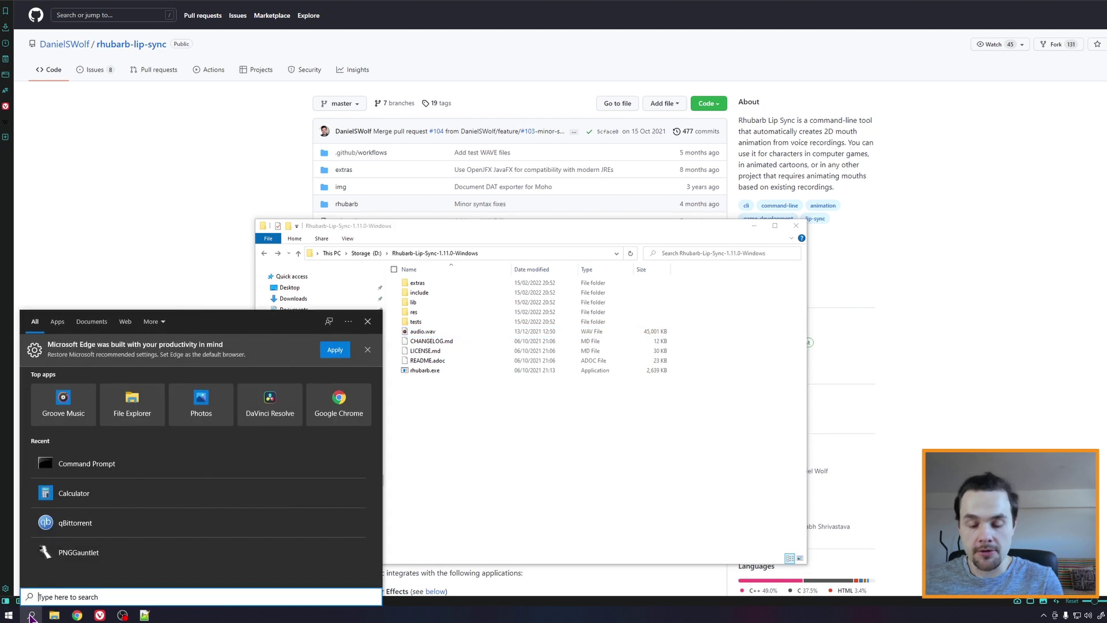
text(a)
key(BackSpace)
text(cmd)
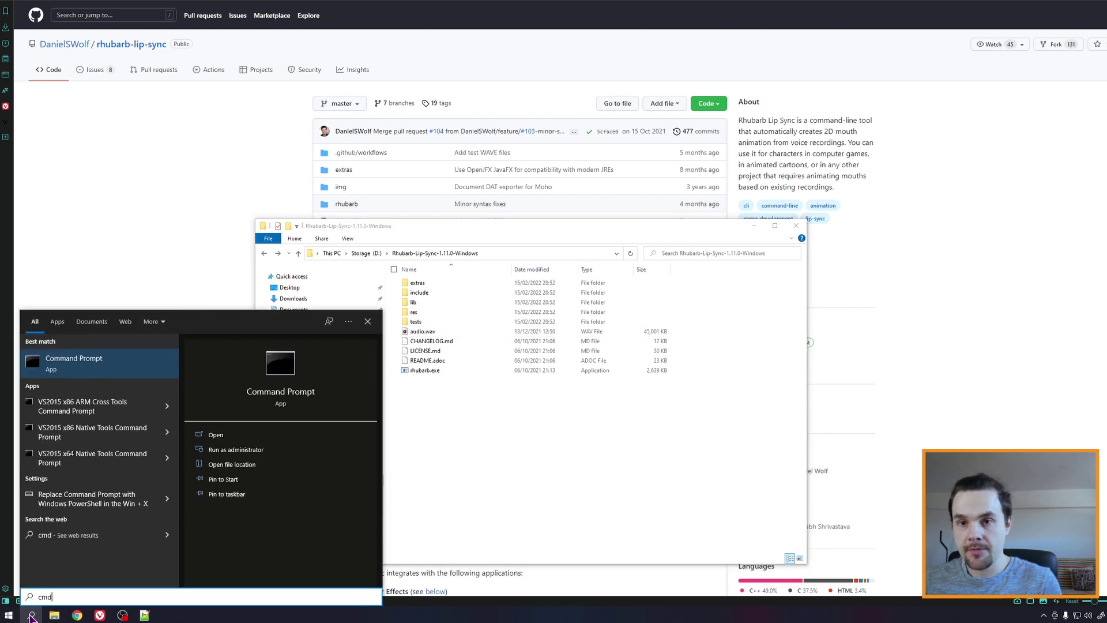
key(Return)
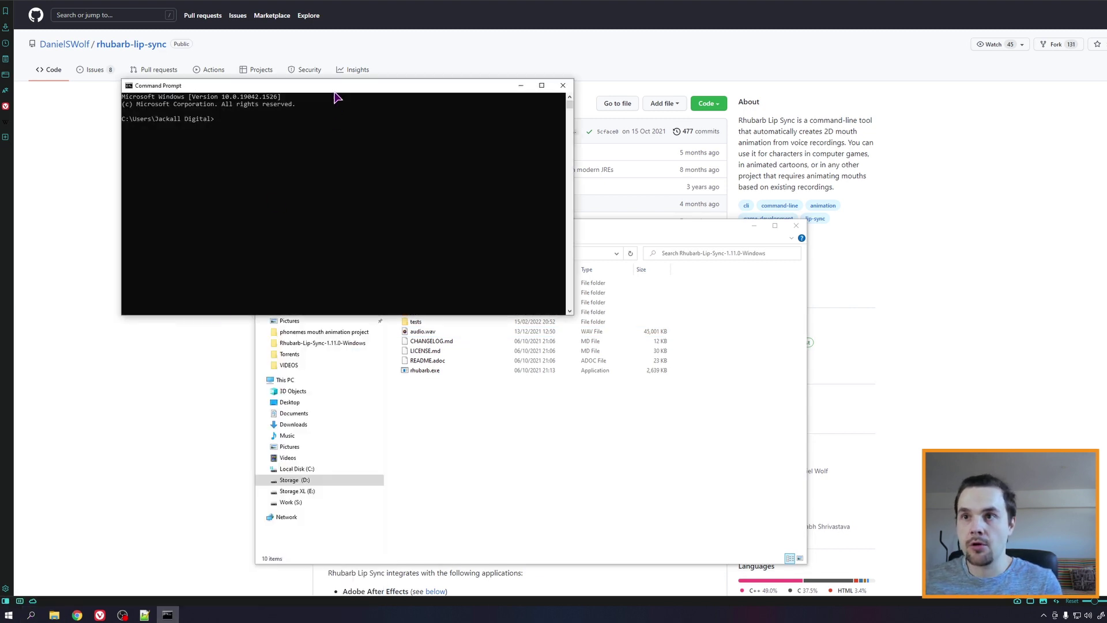
- Navigate Command Prompt to D:\Rhubarb-Lip-Sync-1.11.0-Windows with cd.., d: and cd
drag(335, 93, 555, 319)
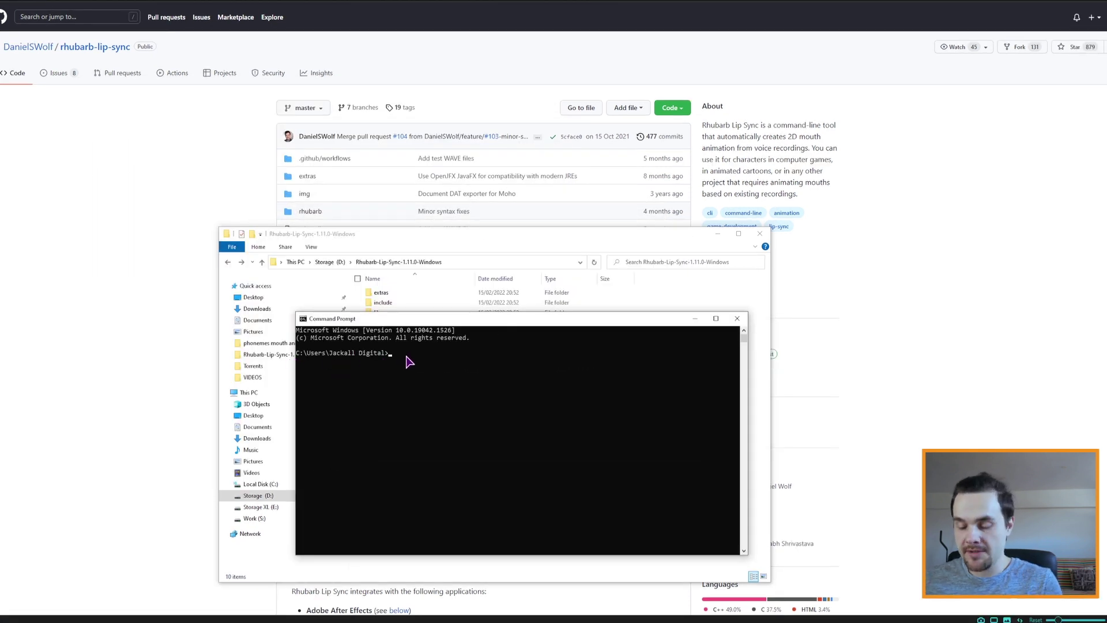
text(cd..)
key(Return)
text(cd..)
key(Return)
text(d:)
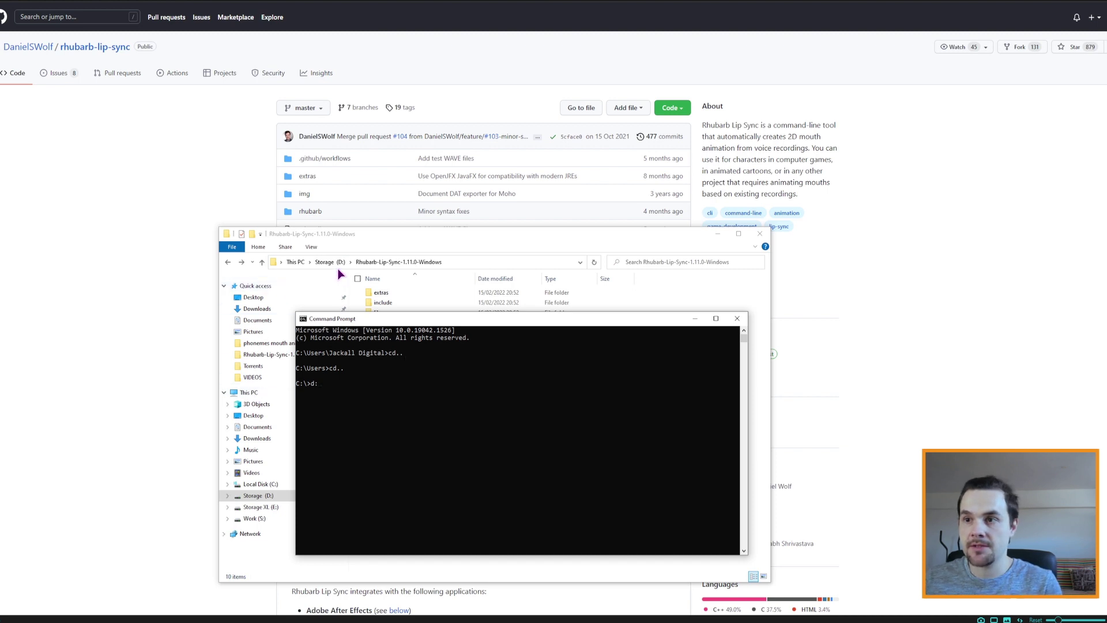
key(Return)
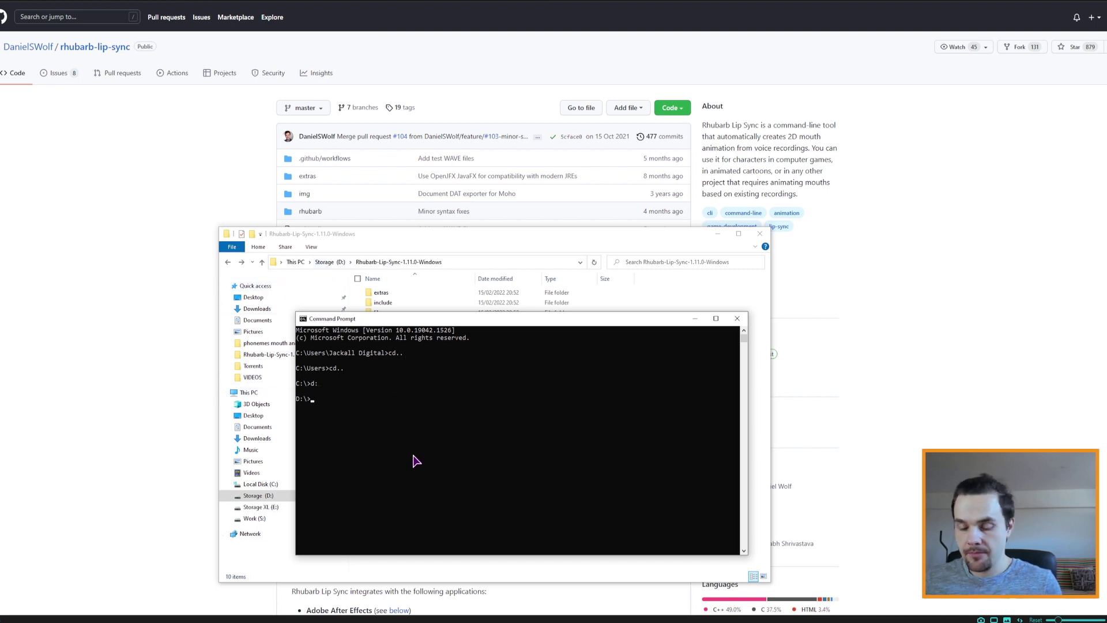
text(cd Rhubarb-Lip-Sync-1.11.0-Windows)
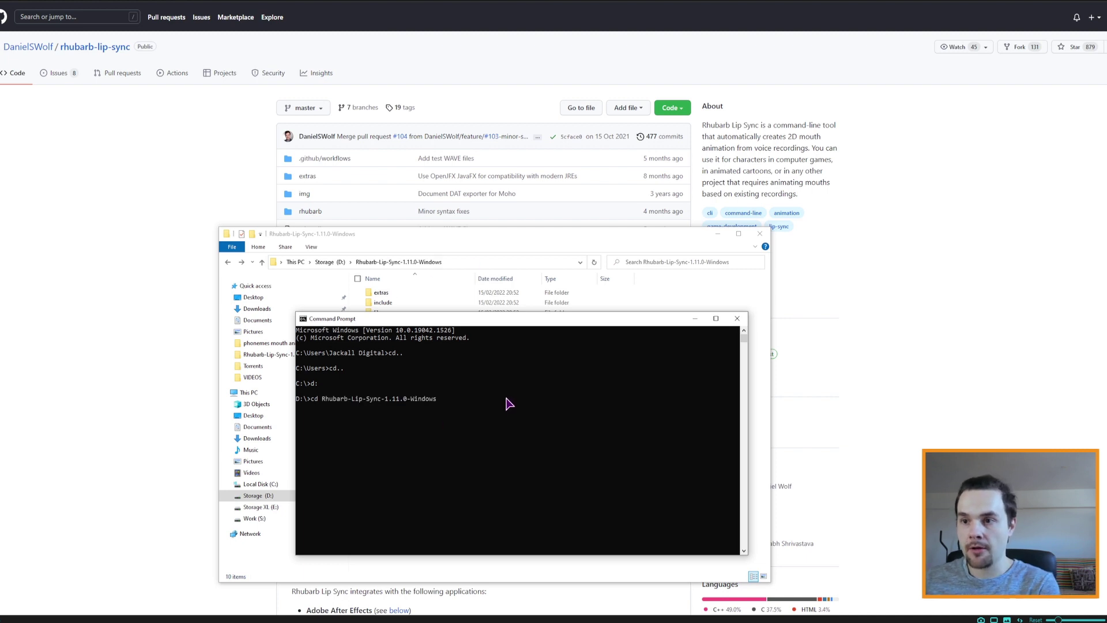
key(Return)
drag(481, 320, 737, 321)
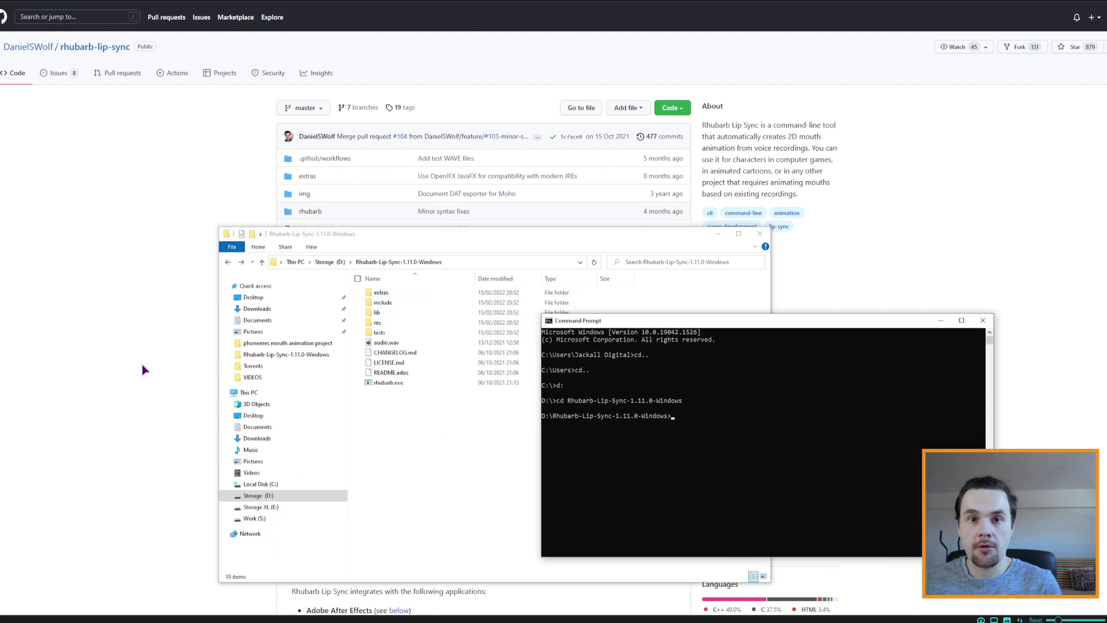
- Take the README's example rhubarb command and change its recording name to audio.wav
click(126, 369)
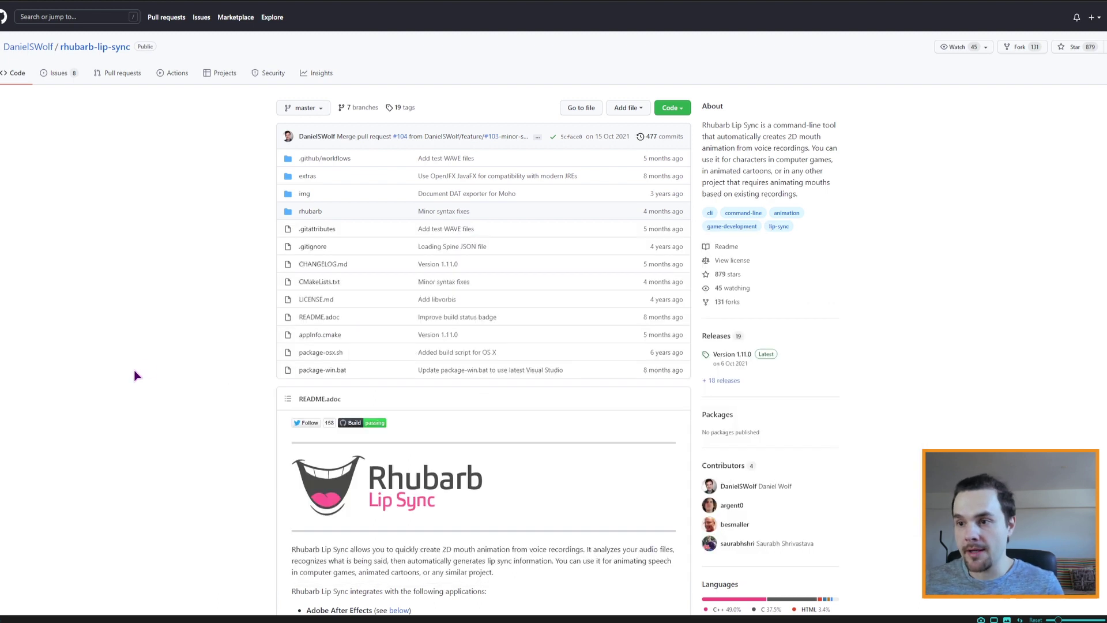
scroll(134, 369, down, 4)
scroll(134, 372, down, 2)
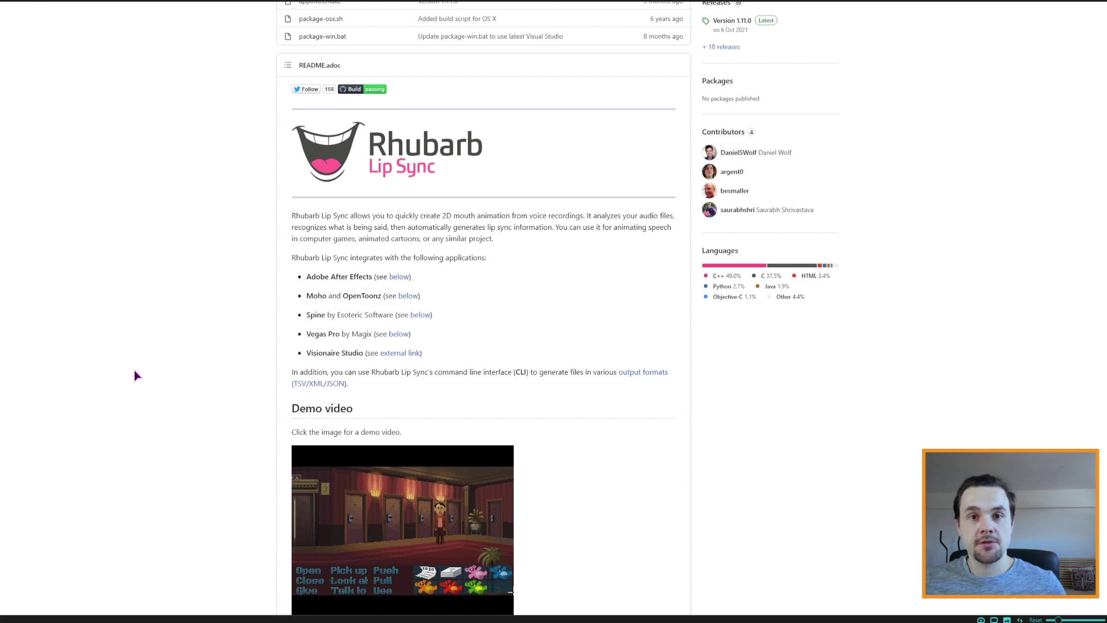
scroll(135, 374, down, 3)
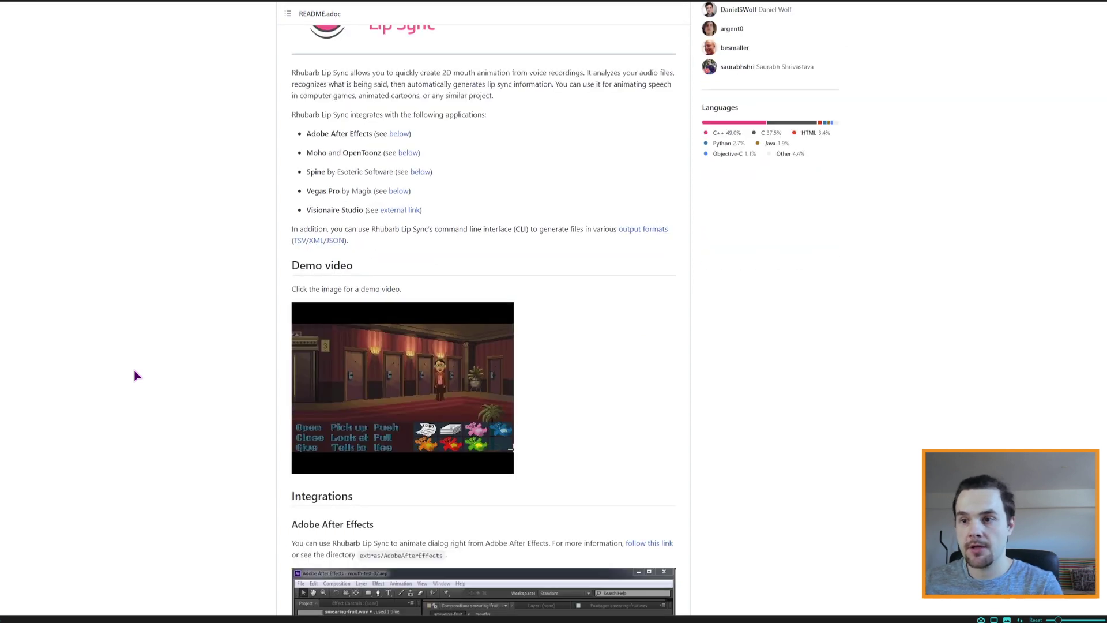
scroll(134, 375, down, 12)
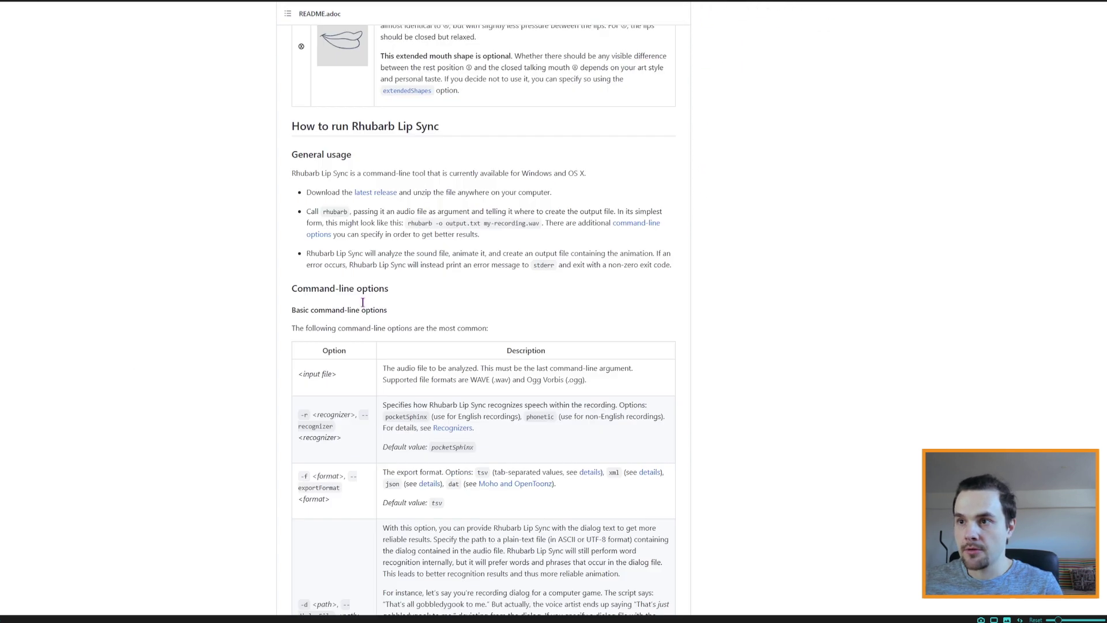
drag(408, 223, 539, 223)
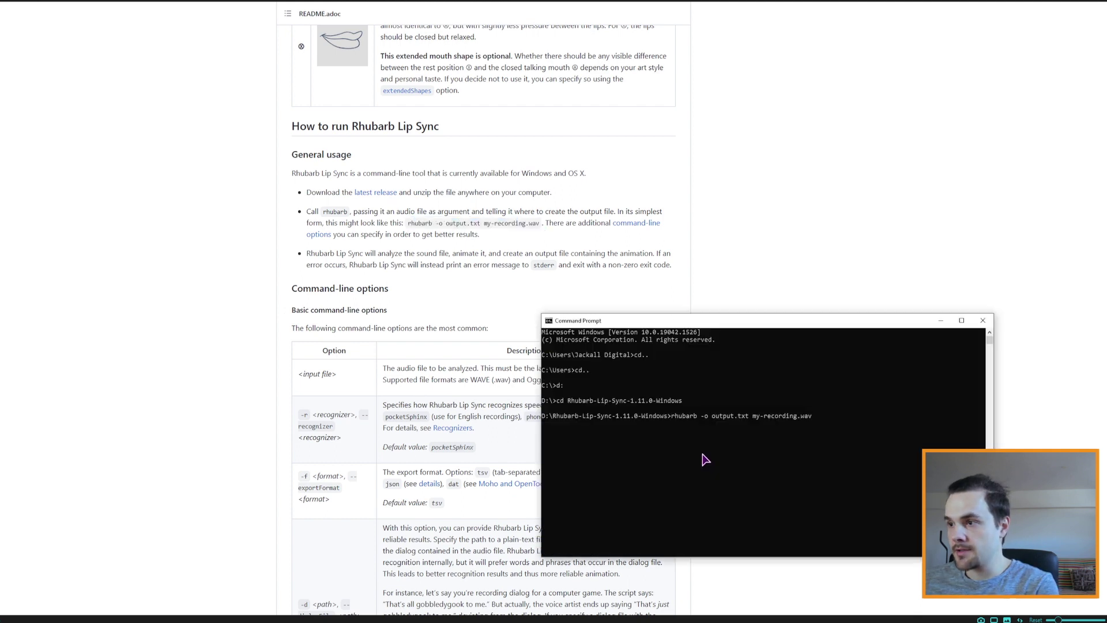
key(BackSpace)
key(BackSpace)
key(BackSpace)
key(BackSpace)
key(BackSpace)
key(BackSpace)
key(BackSpace)
key(BackSpace)
key(BackSpace)
key(BackSpace)
key(BackSpace)
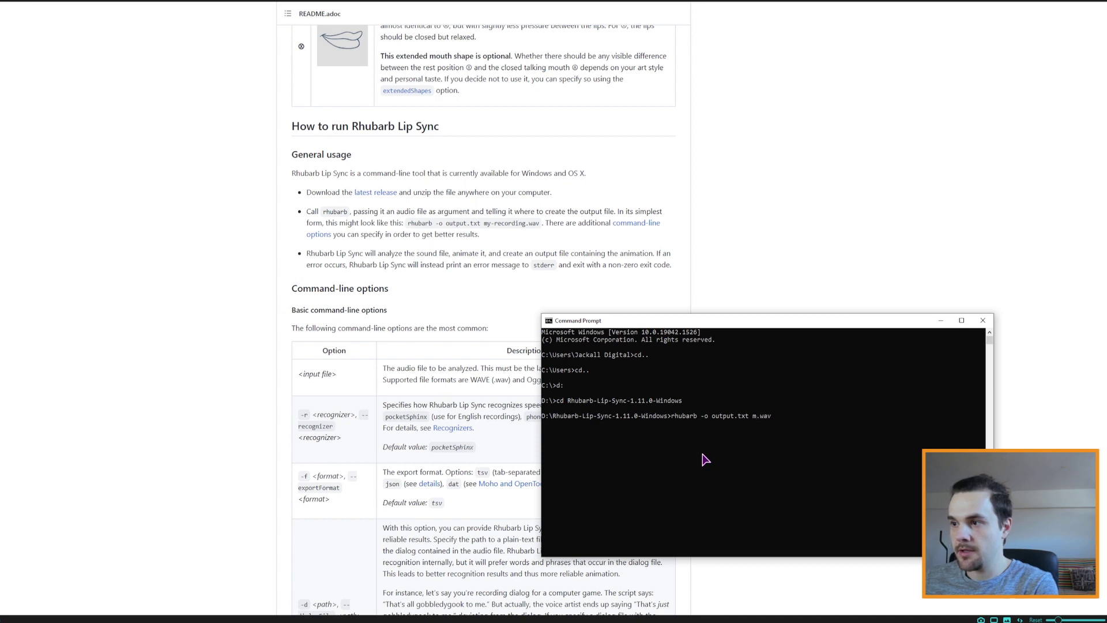
key(BackSpace)
text(audio)
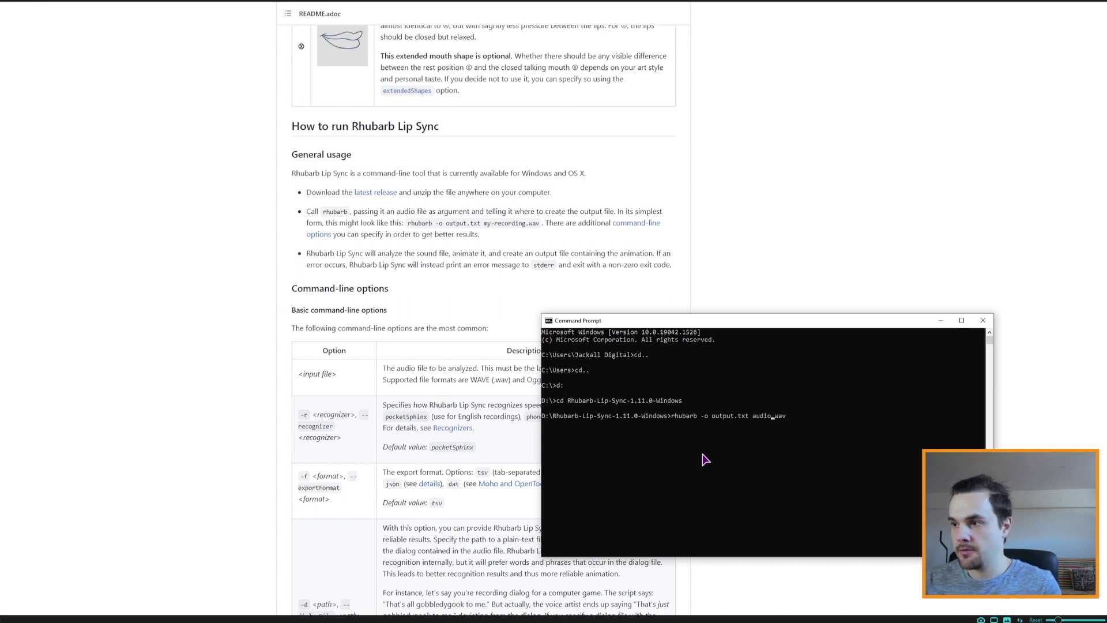
- Scroll to the options table and highlight the -d/--dialogFile example text
scroll(344, 283, down, 2)
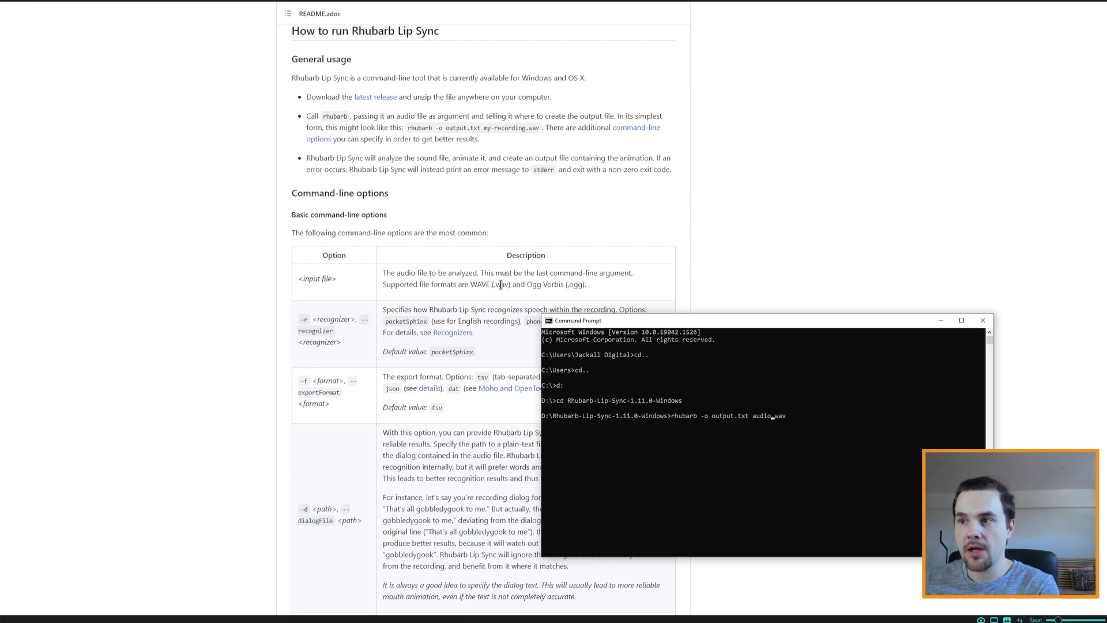
click(362, 295)
scroll(372, 237, down, 6)
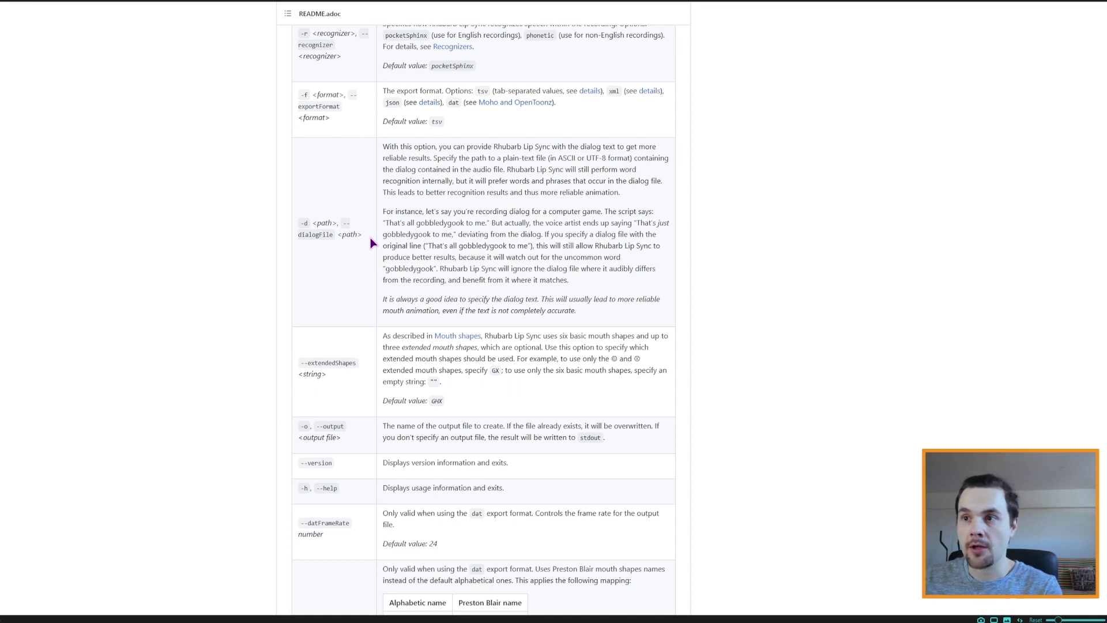
drag(383, 234, 432, 234)
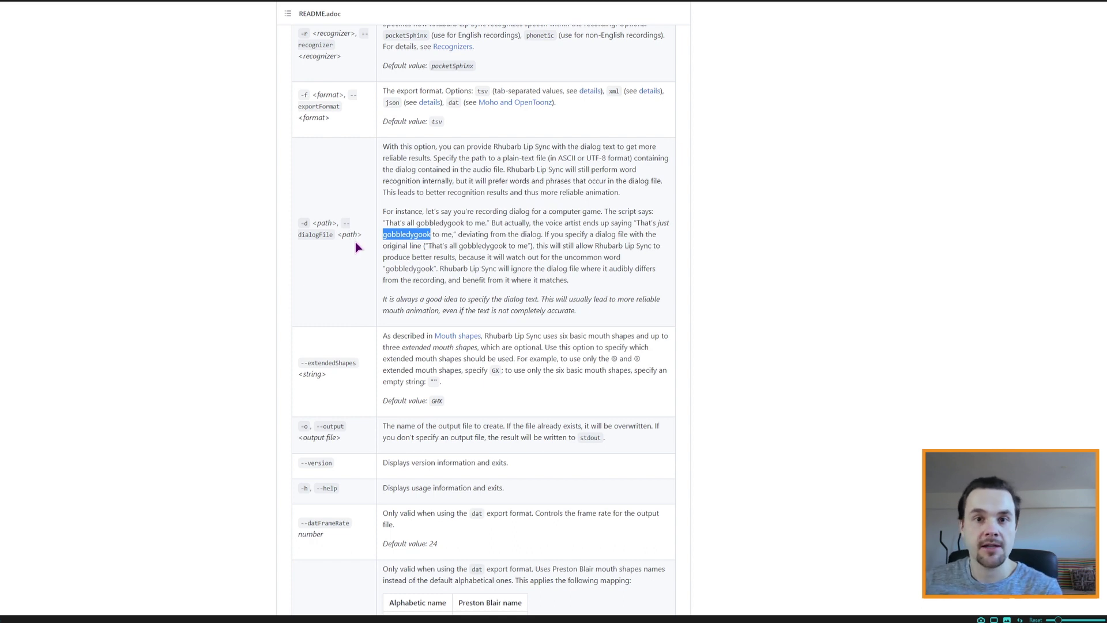
- Run rhubarb -o output.txt audio.wav, close Command Prompt, and select output.txt
click(449, 269)
key(alt+Tab)
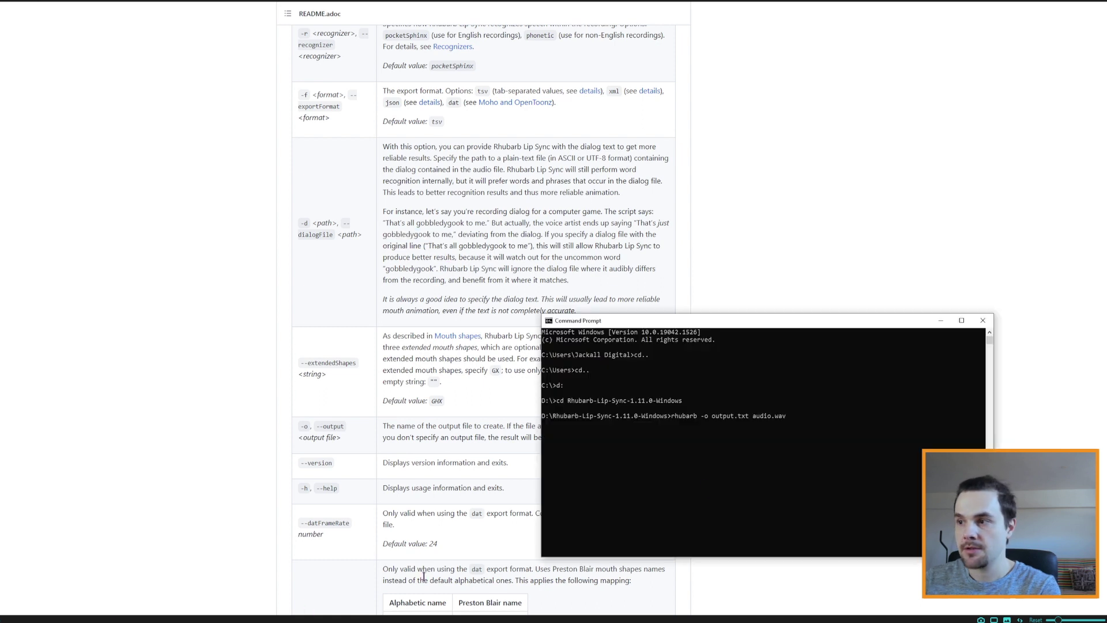
key(Return)
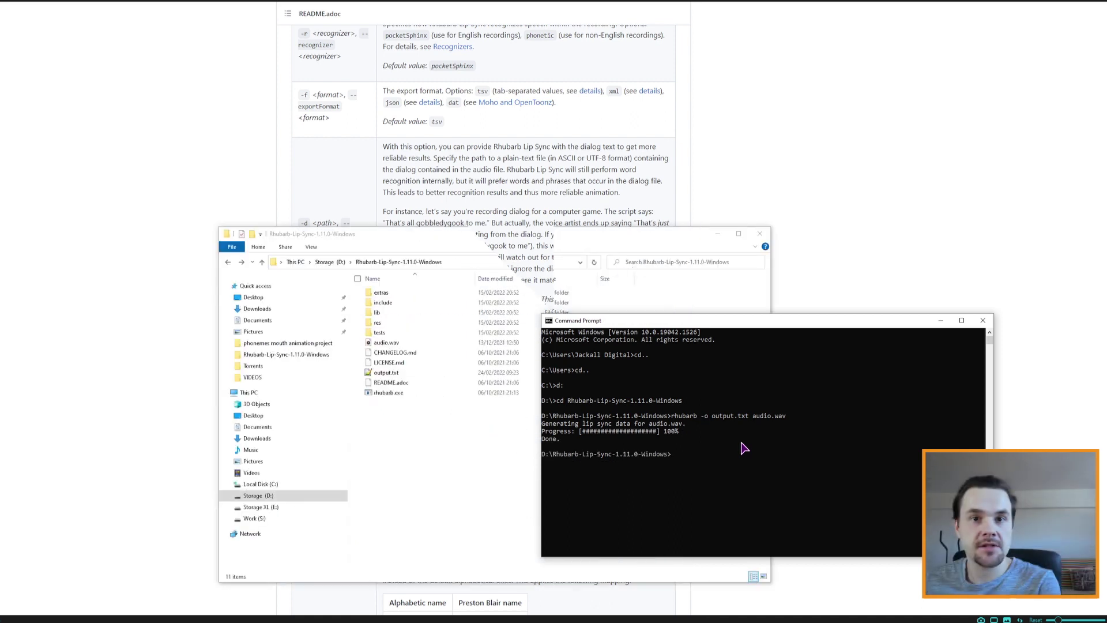
click(983, 320)
click(391, 374)
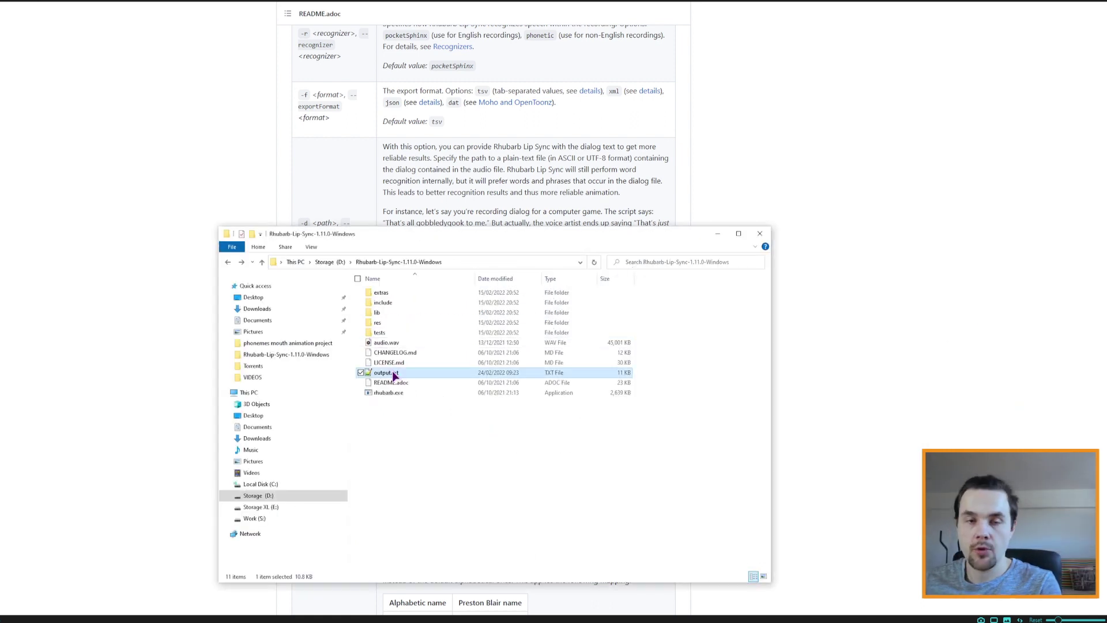
- Open output.txt in Notepad++, look through its 1,146 timestamp lines, then close it
double_click(392, 373)
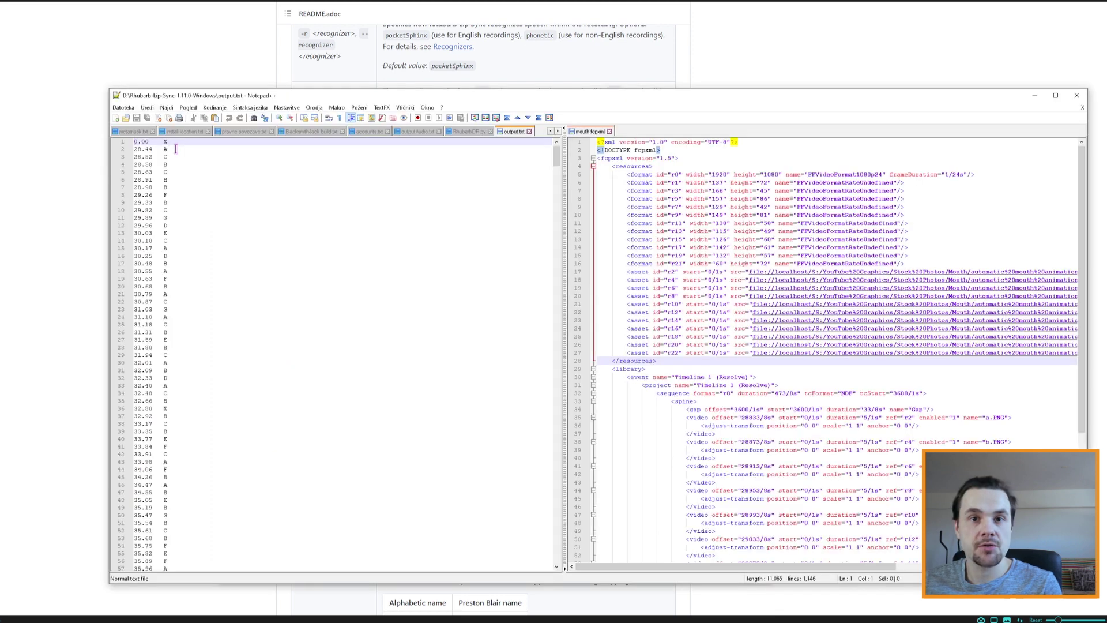
drag(135, 142, 175, 508)
drag(557, 151, 575, 588)
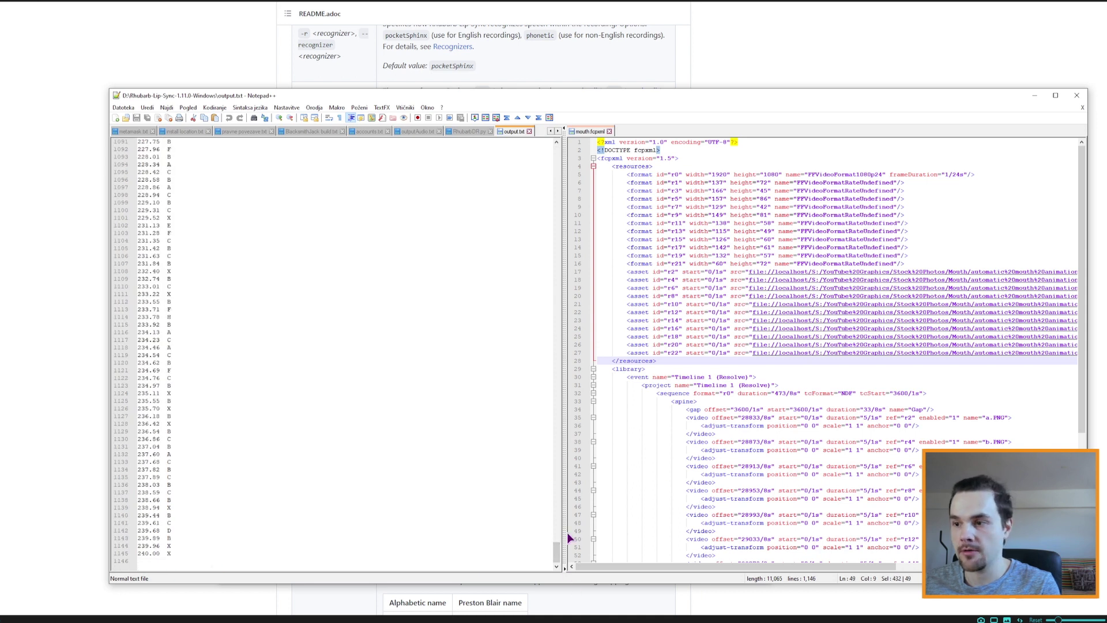
drag(557, 551, 556, 193)
click(168, 317)
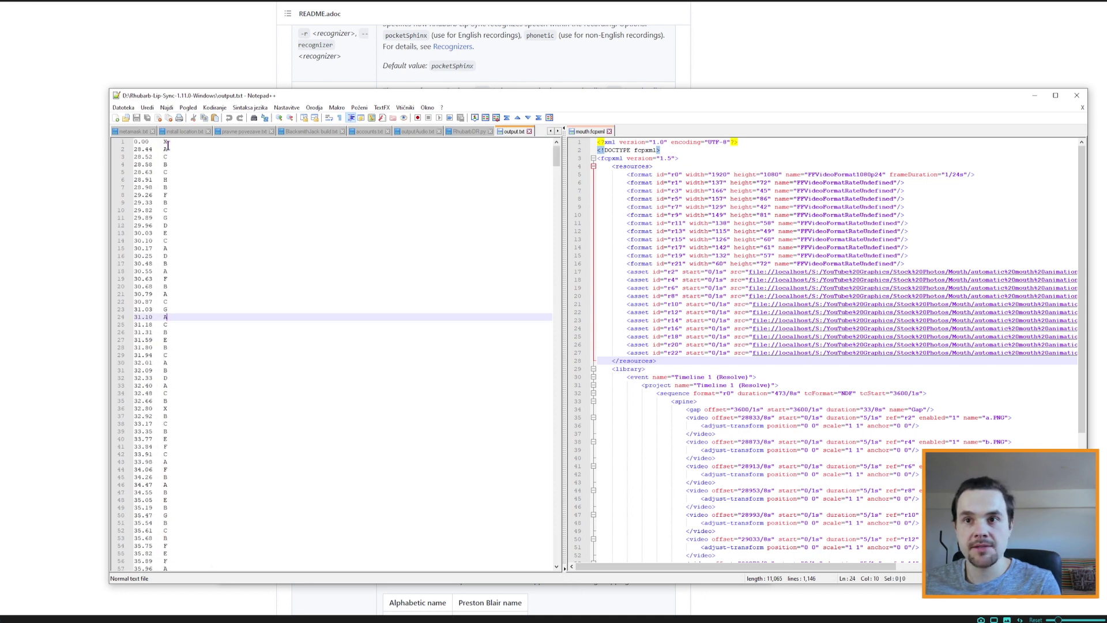
click(79, 234)
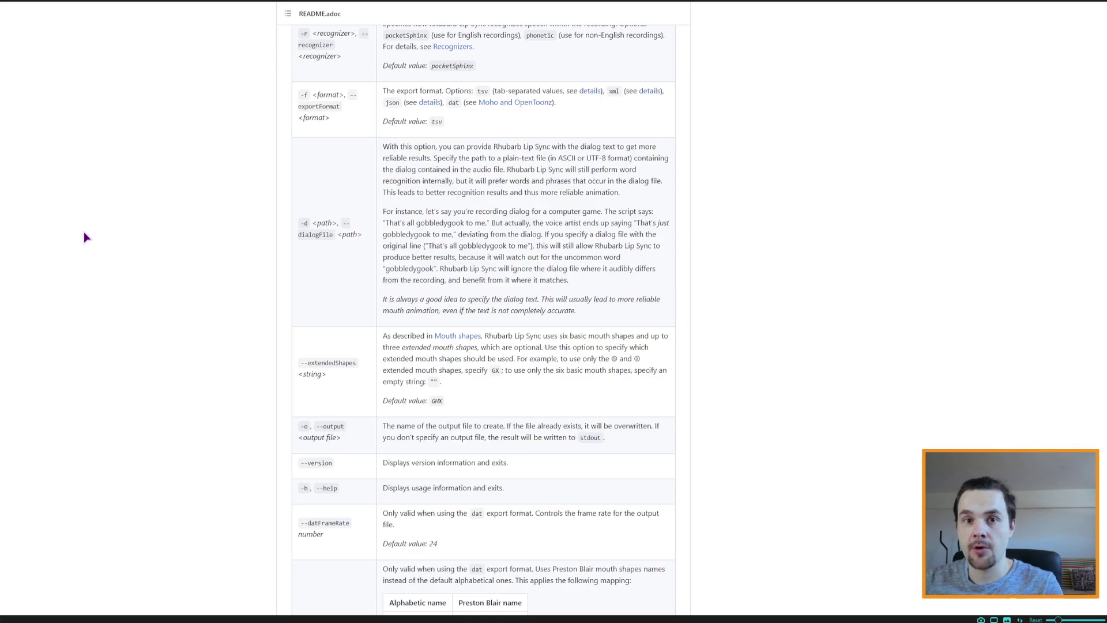
- Scroll to the Mouth shapes section covering six basic and three extended shapes
scroll(664, 249, up, 15)
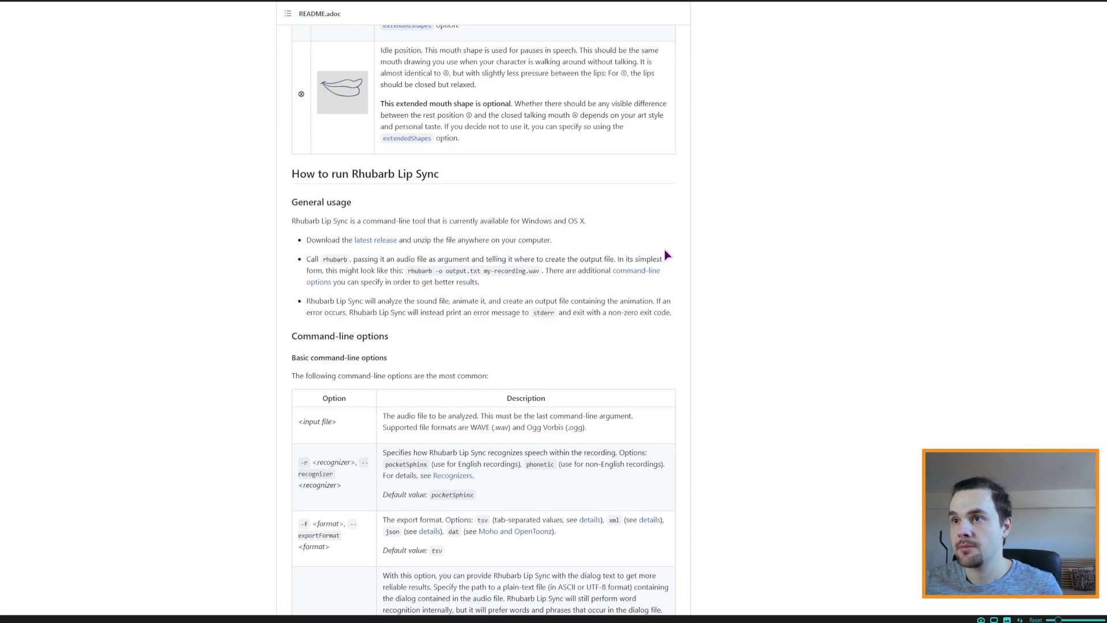
scroll(650, 300, up, 1)
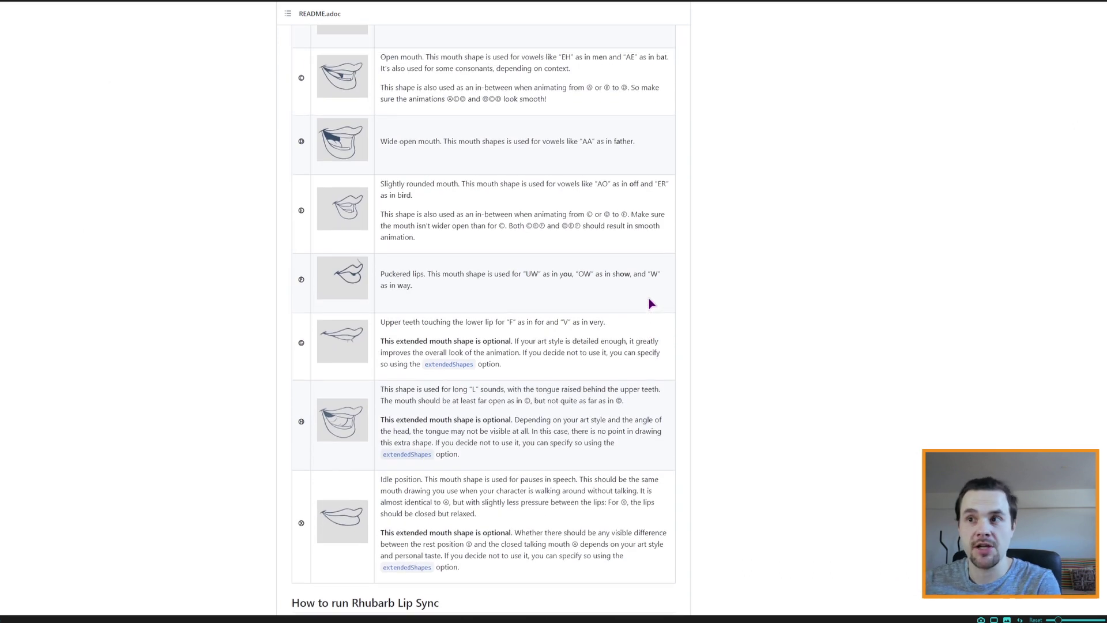
scroll(650, 302, up, 5)
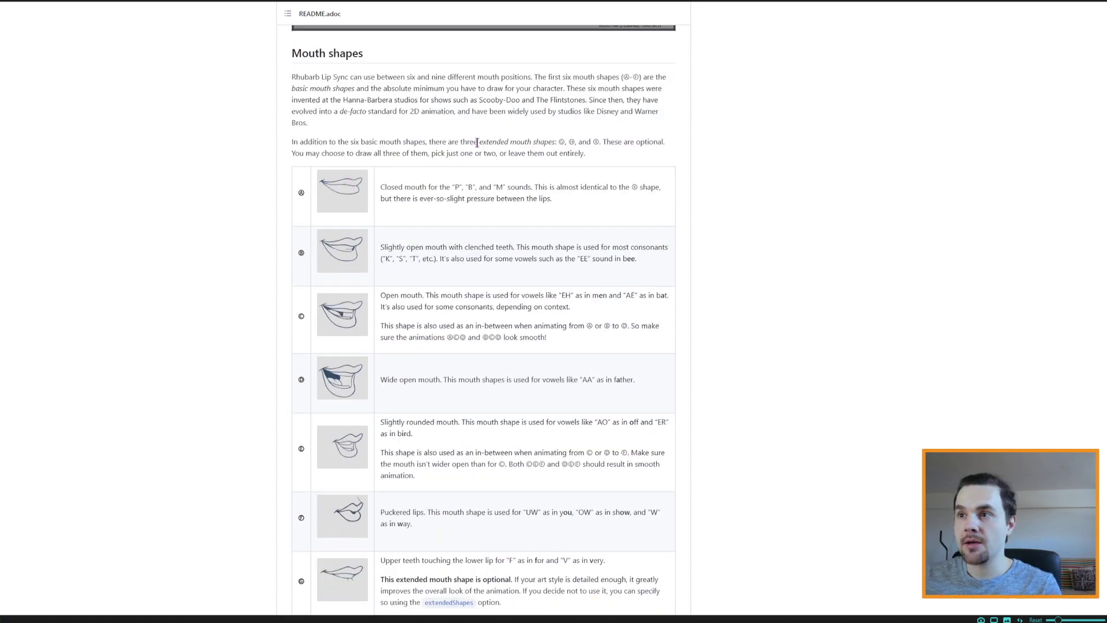
drag(477, 142, 601, 140)
click(314, 144)
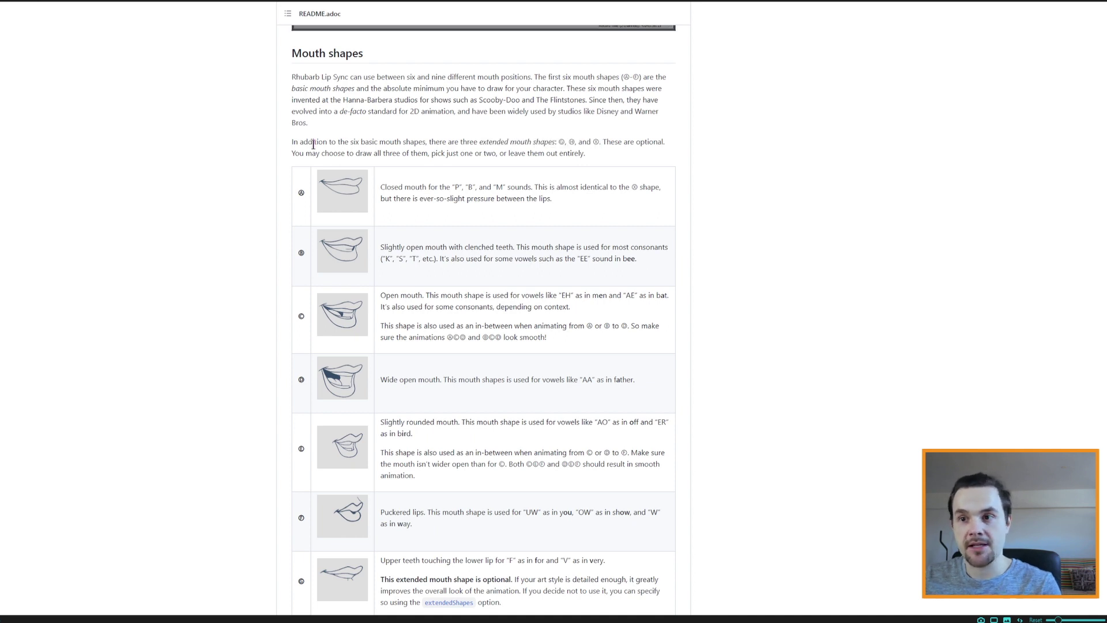
scroll(265, 174, down, 3)
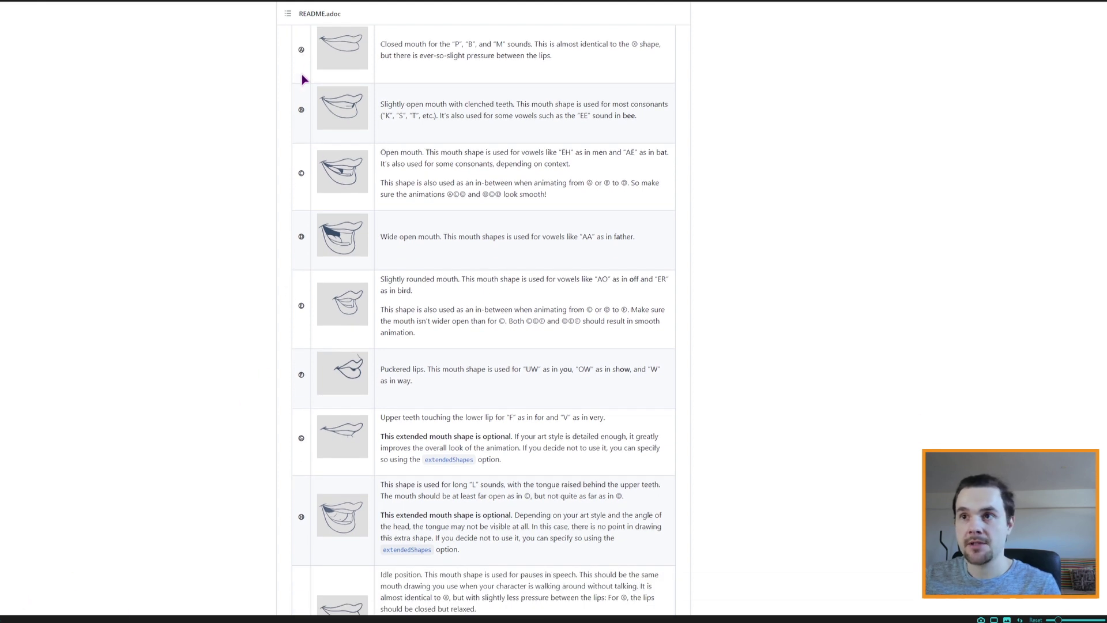
scroll(299, 532, down, 1)
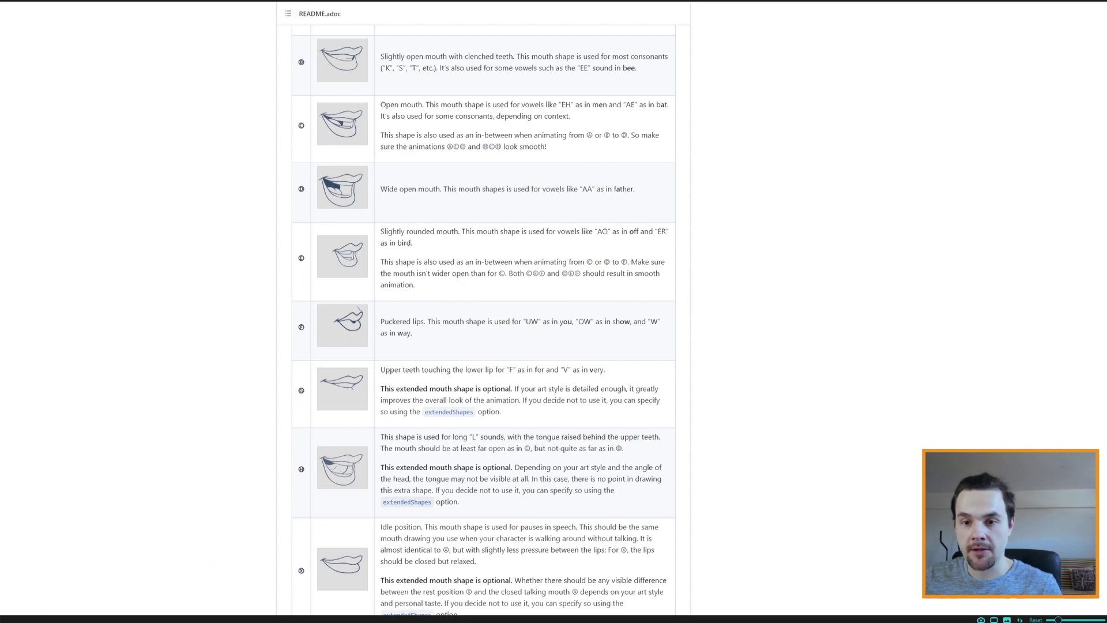
- Bring up the Rhubarb mouth lip sync folder and select A.tif
click(19, 592)
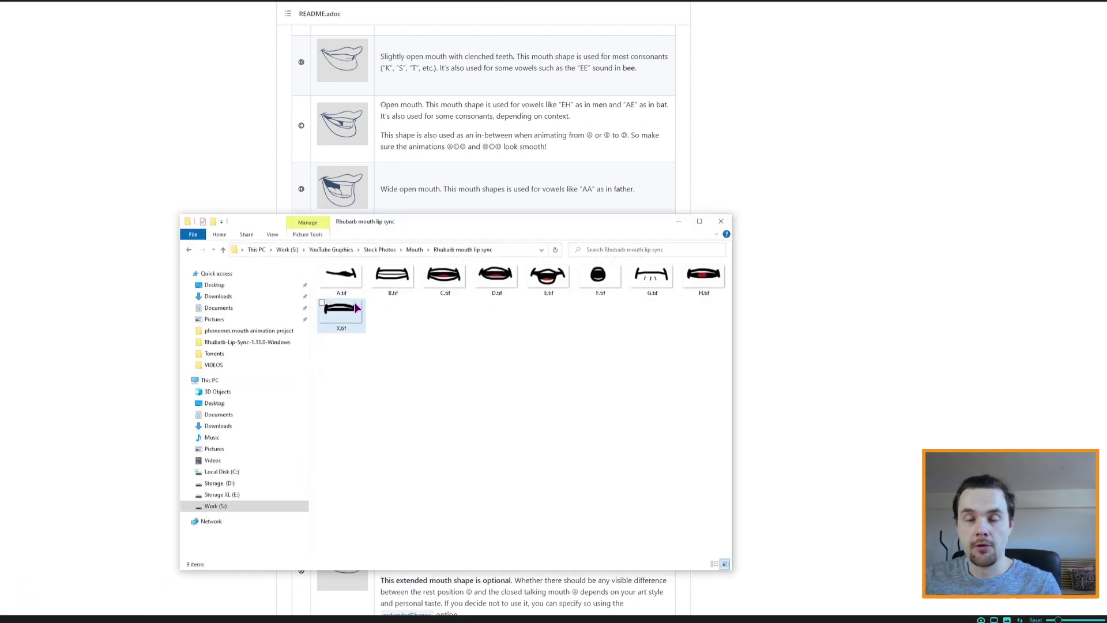
click(342, 277)
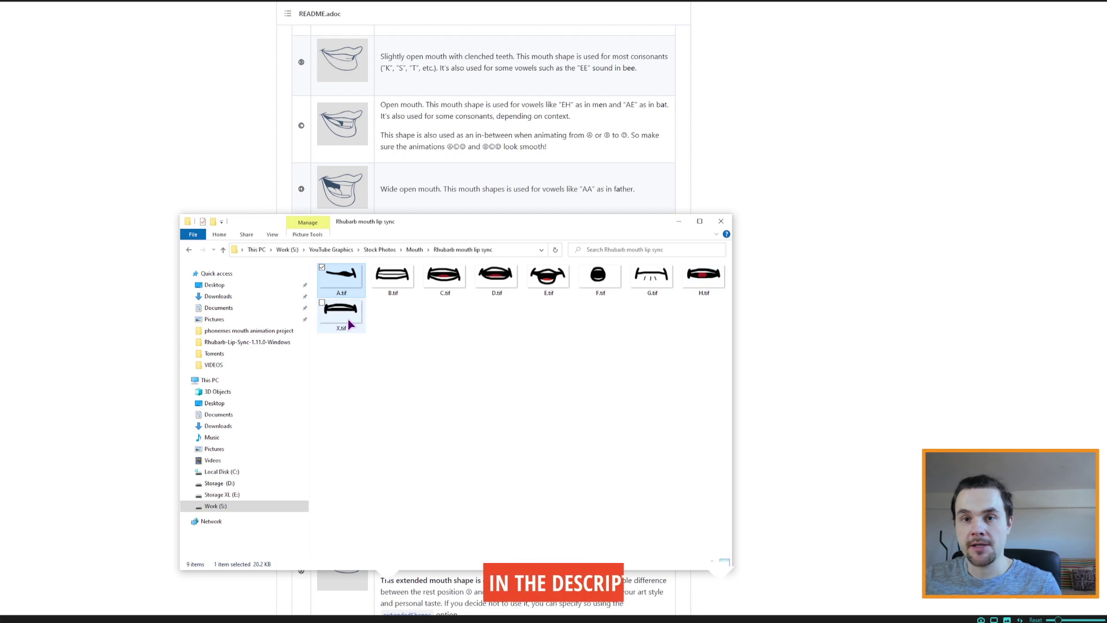
click(378, 353)
click(343, 295)
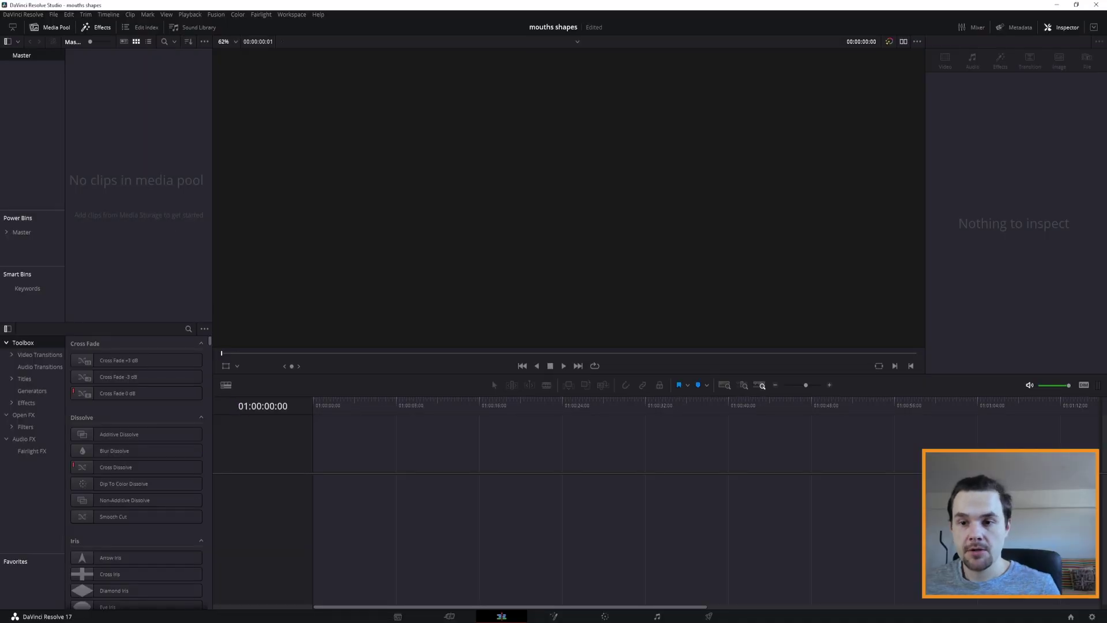
- Drag the nine .tif mouth images into the Media Pool, then onto the timeline to create Timeline 1
click(97, 589)
drag(349, 382, 715, 291)
drag(352, 308, 116, 124)
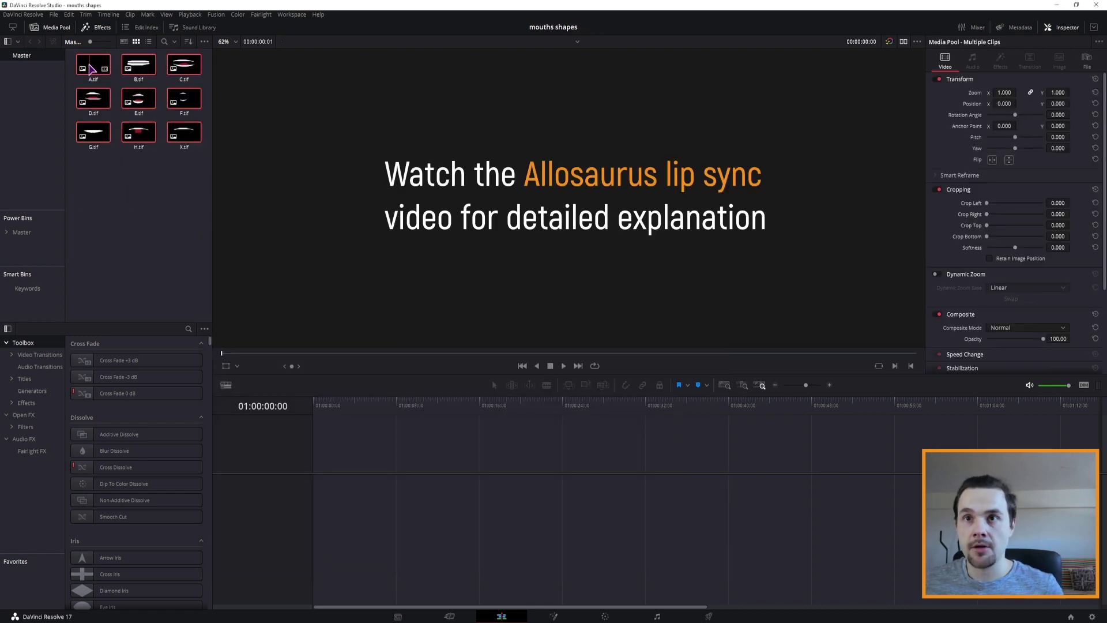
drag(92, 65, 317, 504)
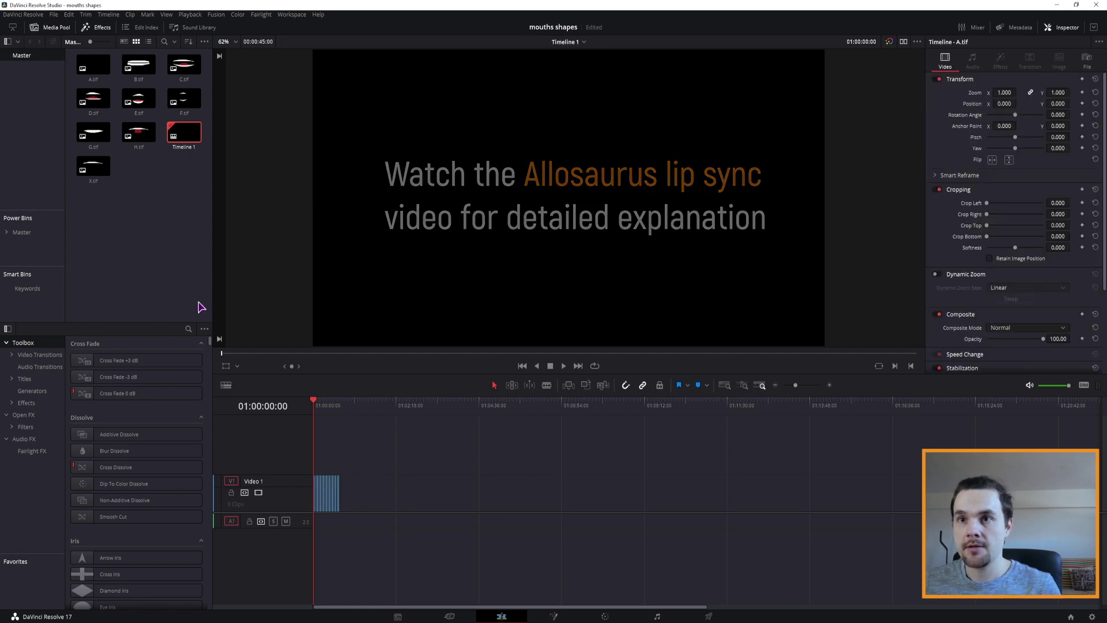
click(182, 137)
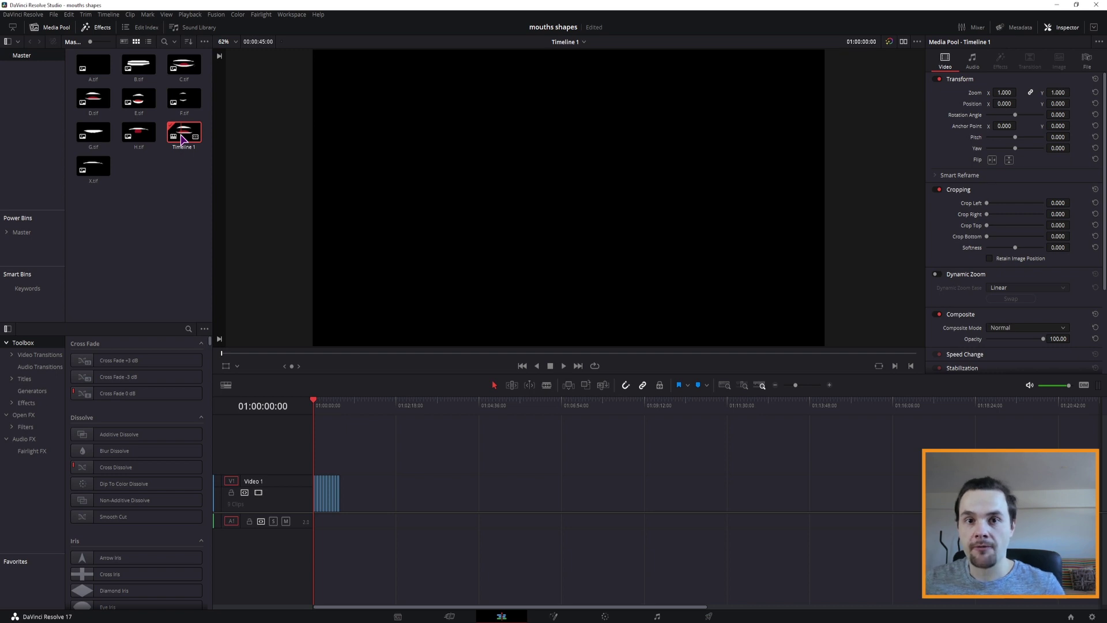
right_click(184, 139)
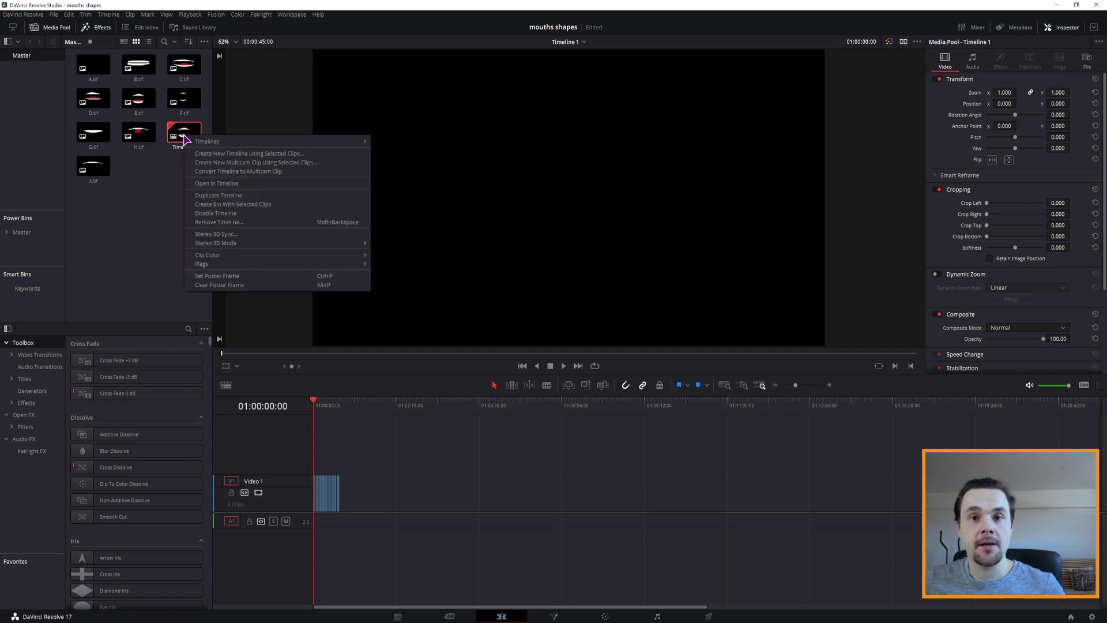
- Export Timeline 1 as FCPXML 1.5 named mouth into the Rhubarb folder
mouse_move(238, 142)
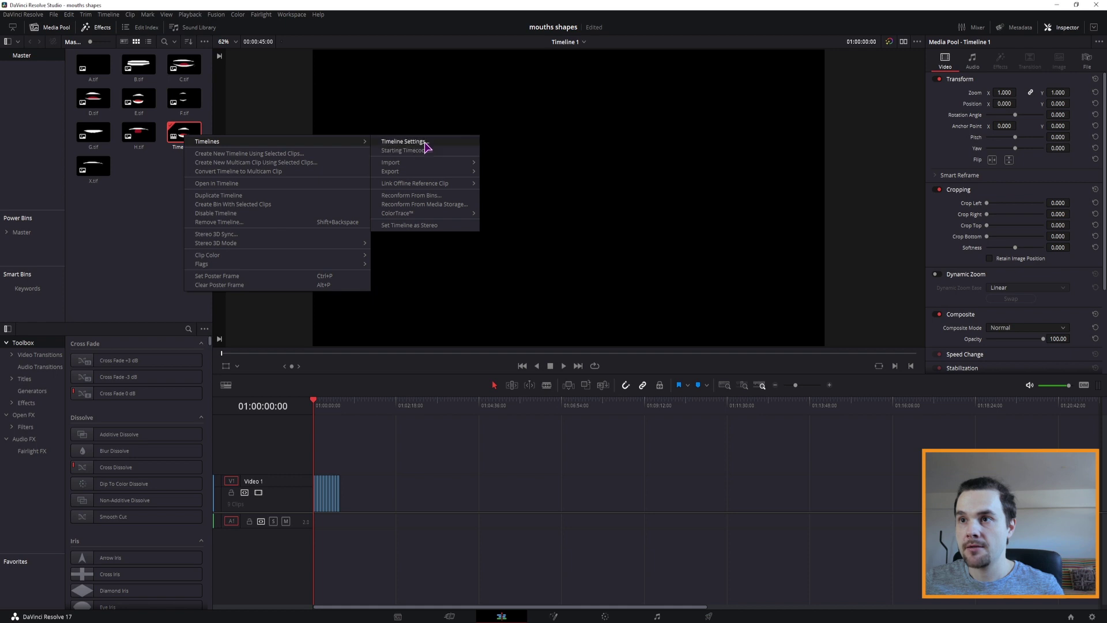
mouse_move(418, 175)
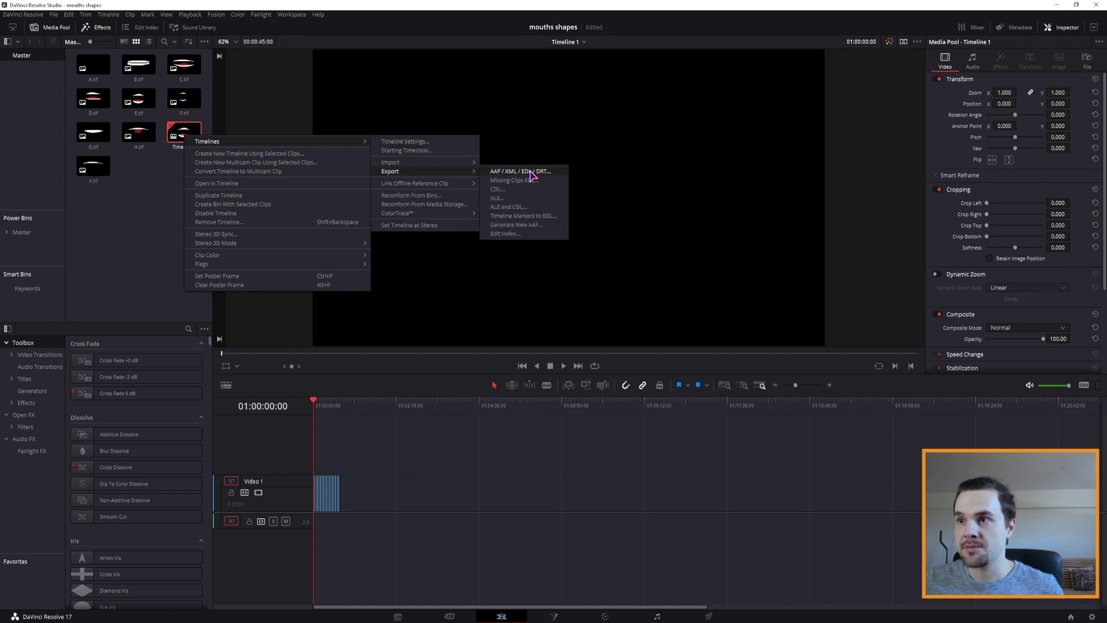
click(519, 172)
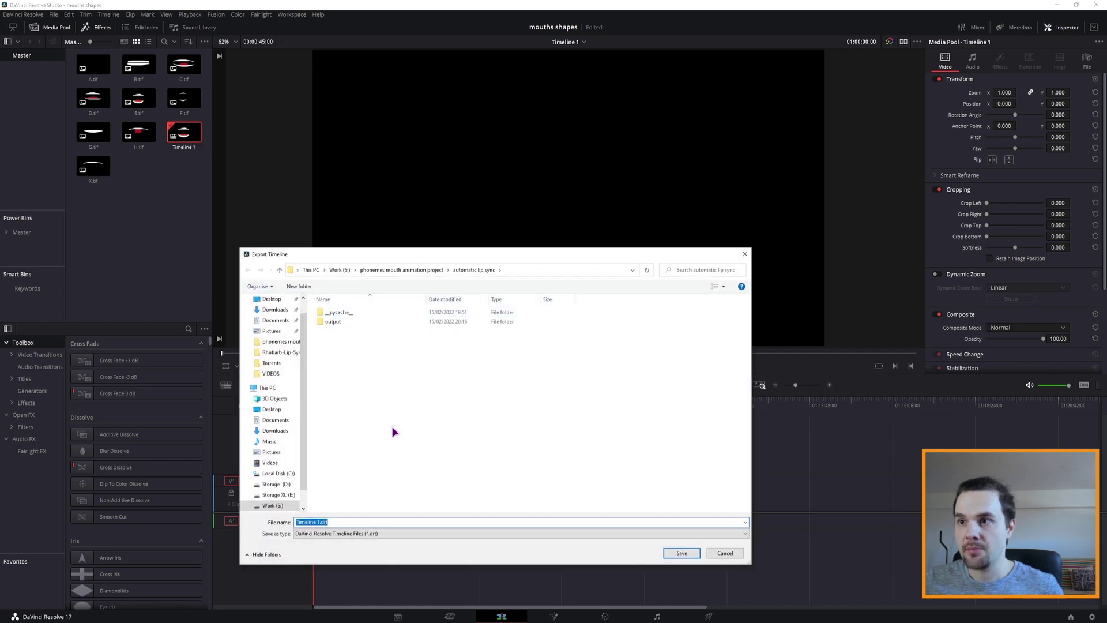
click(345, 532)
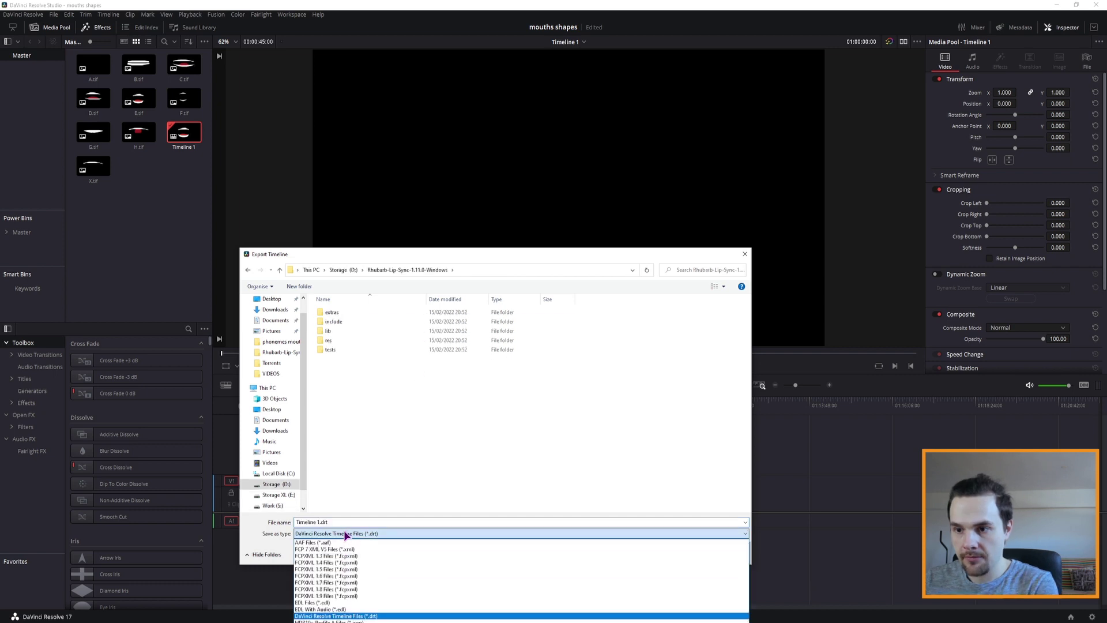
click(326, 569)
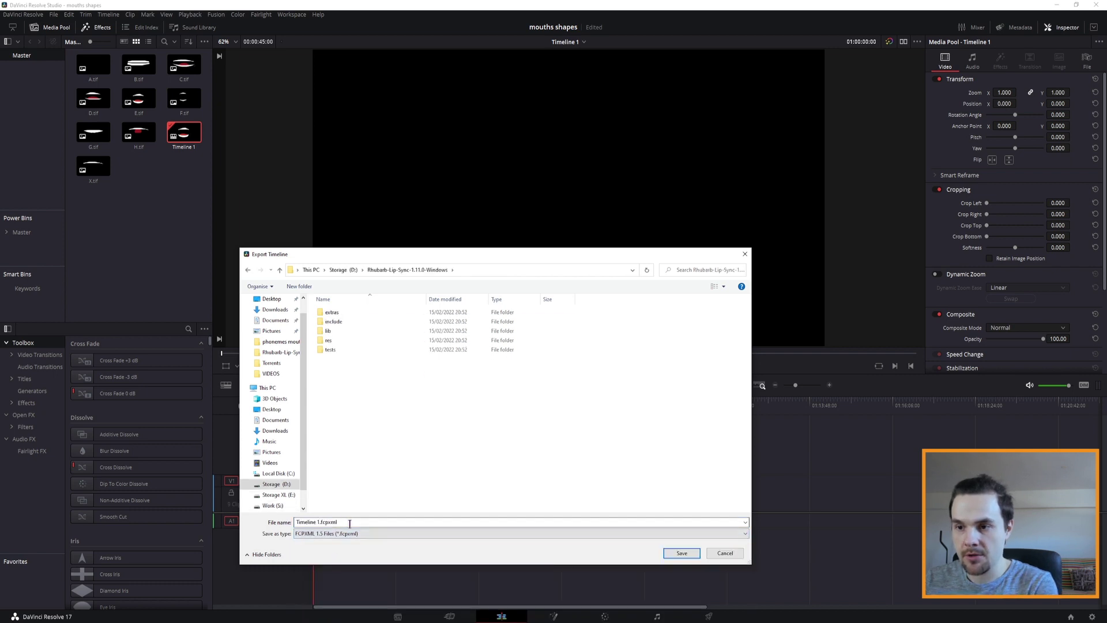
click(318, 521)
click(319, 521)
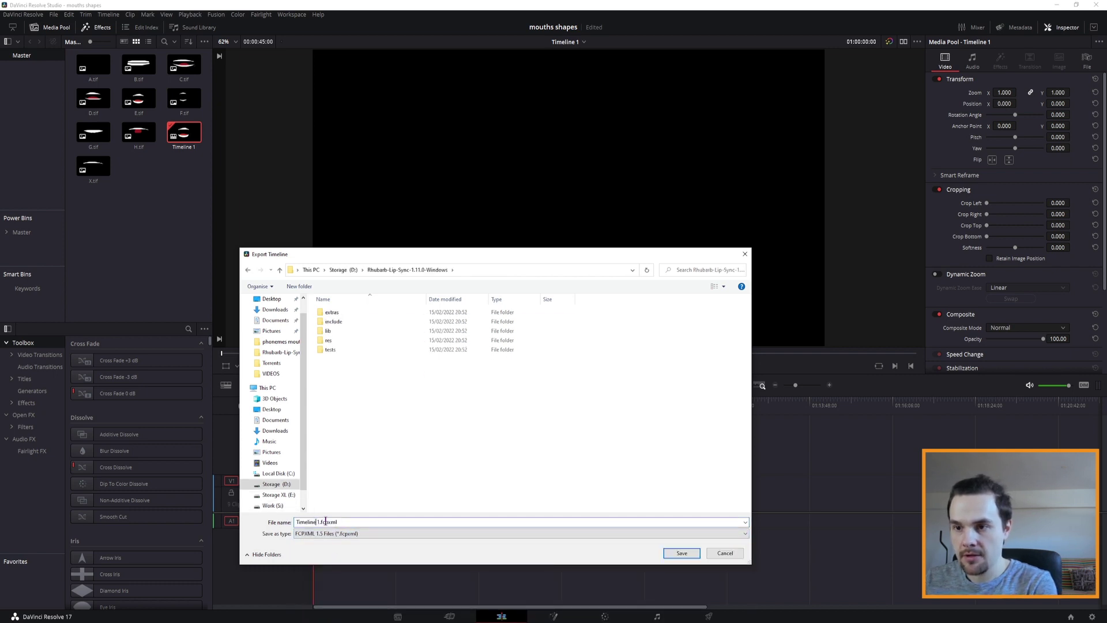
drag(318, 522, 290, 521)
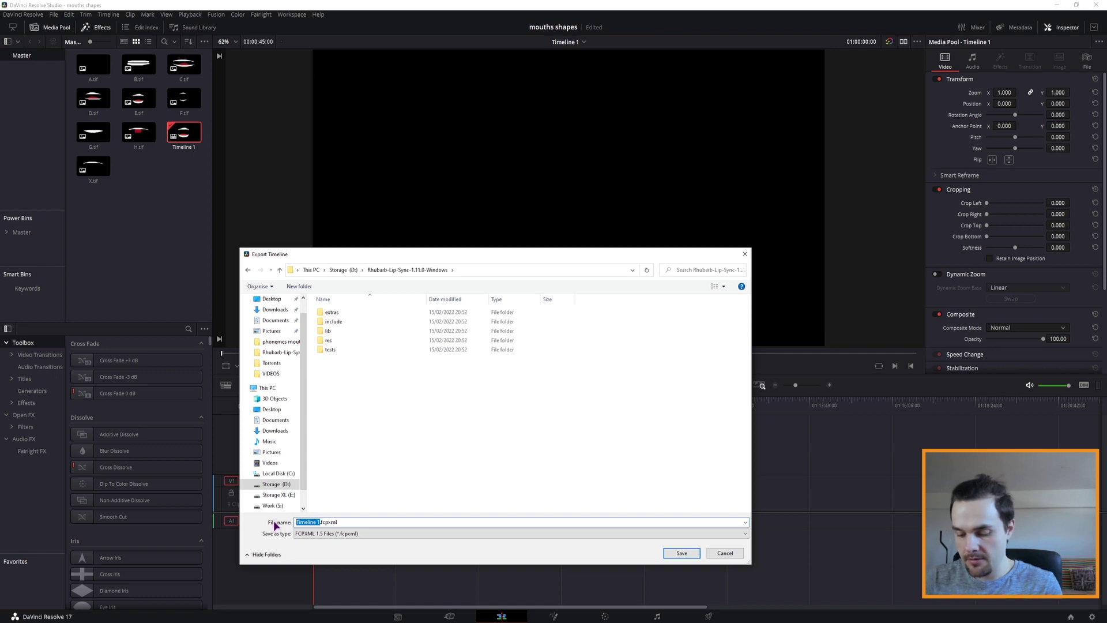
text(mouth)
key(Return)
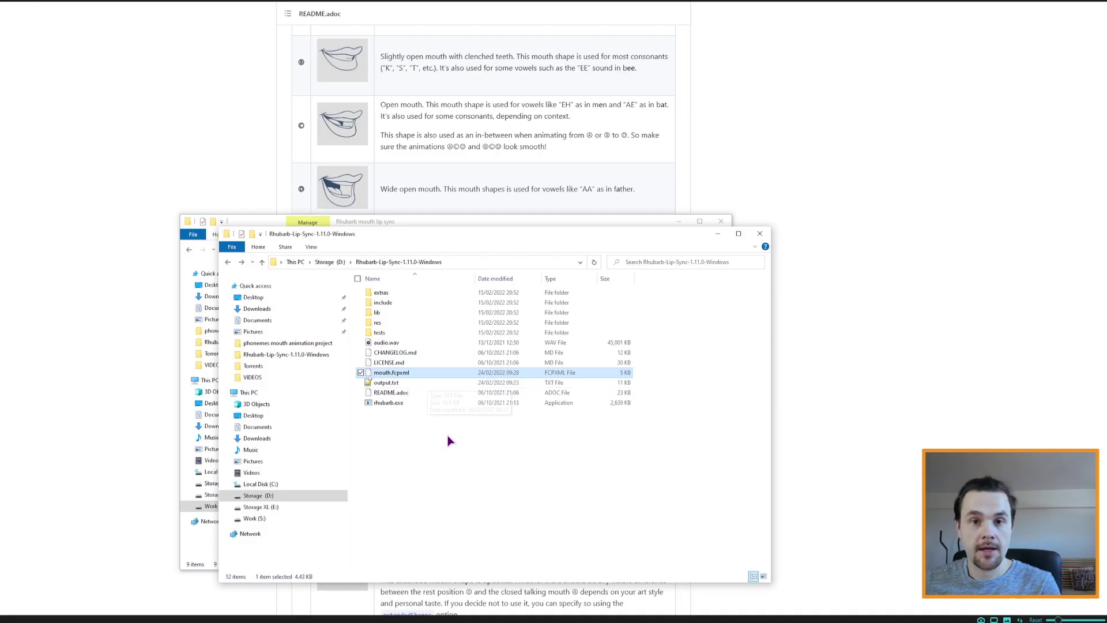
- Recheck output.txt in Notepad++, minimize it, and launch RhubarbDR.exe from the Rhubarb folder
click(396, 385)
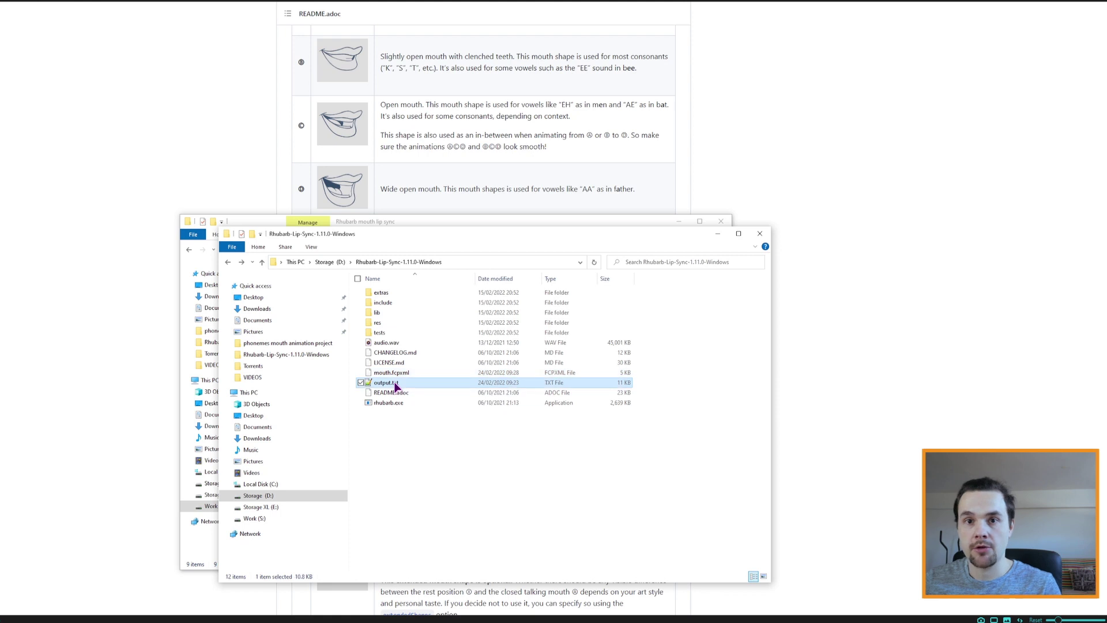
click(434, 465)
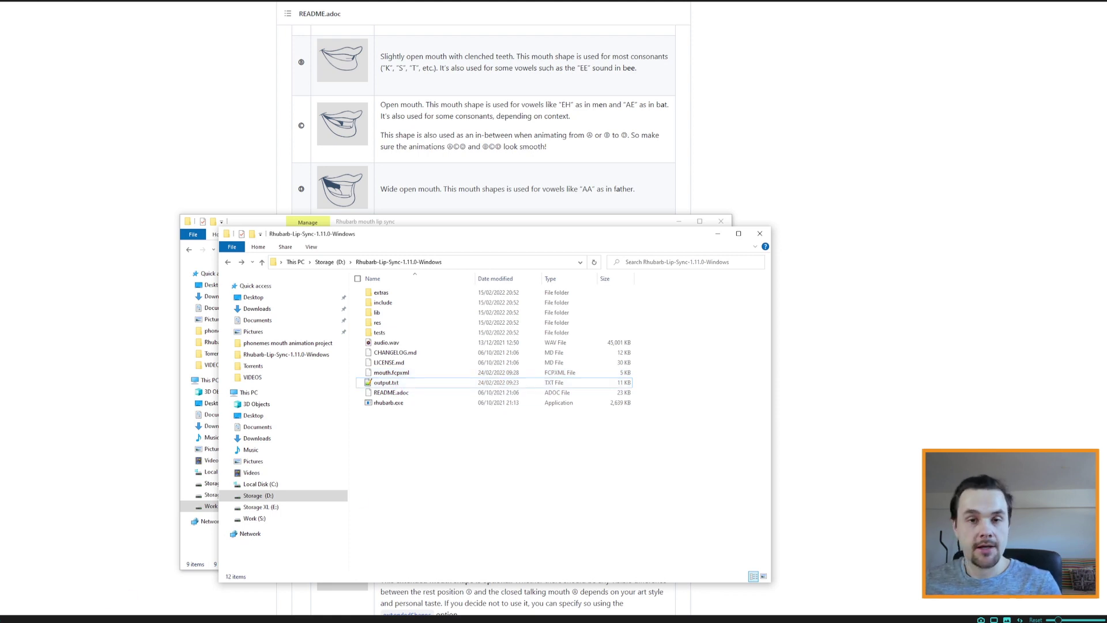
mouse_move(110, 619)
click(109, 594)
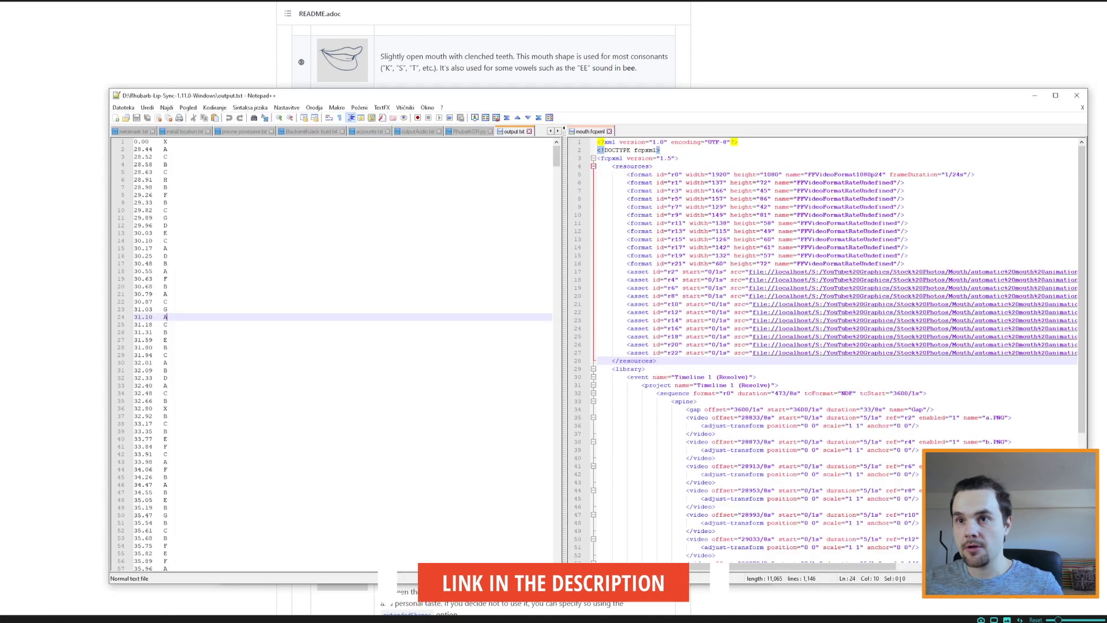
scroll(560, 197, down, 1)
drag(560, 197, 552, 309)
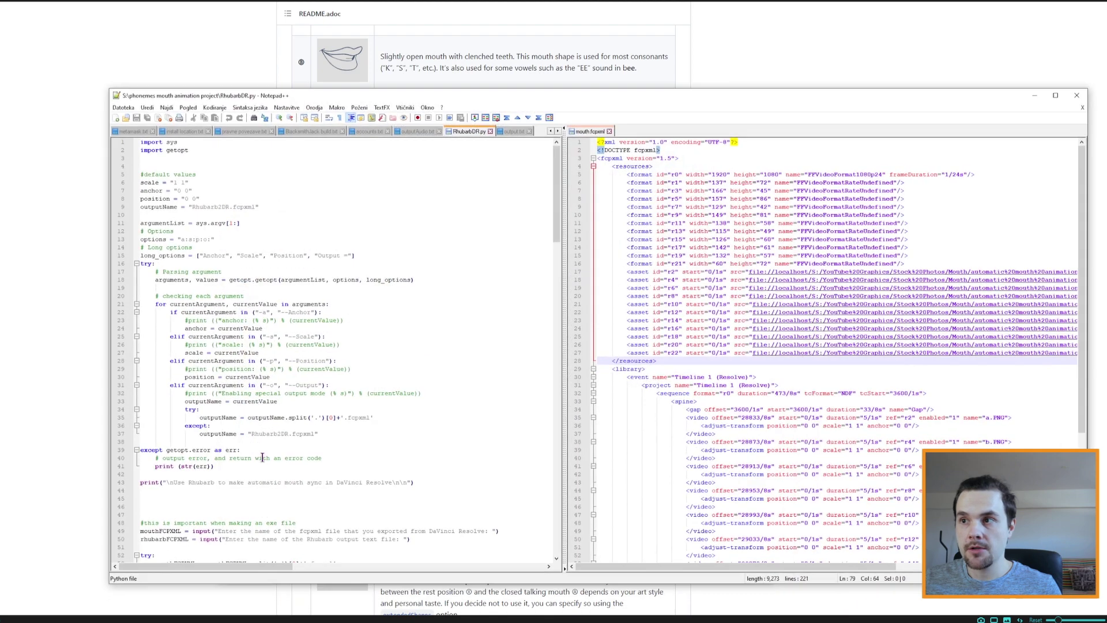
drag(557, 202, 575, 166)
click(1035, 95)
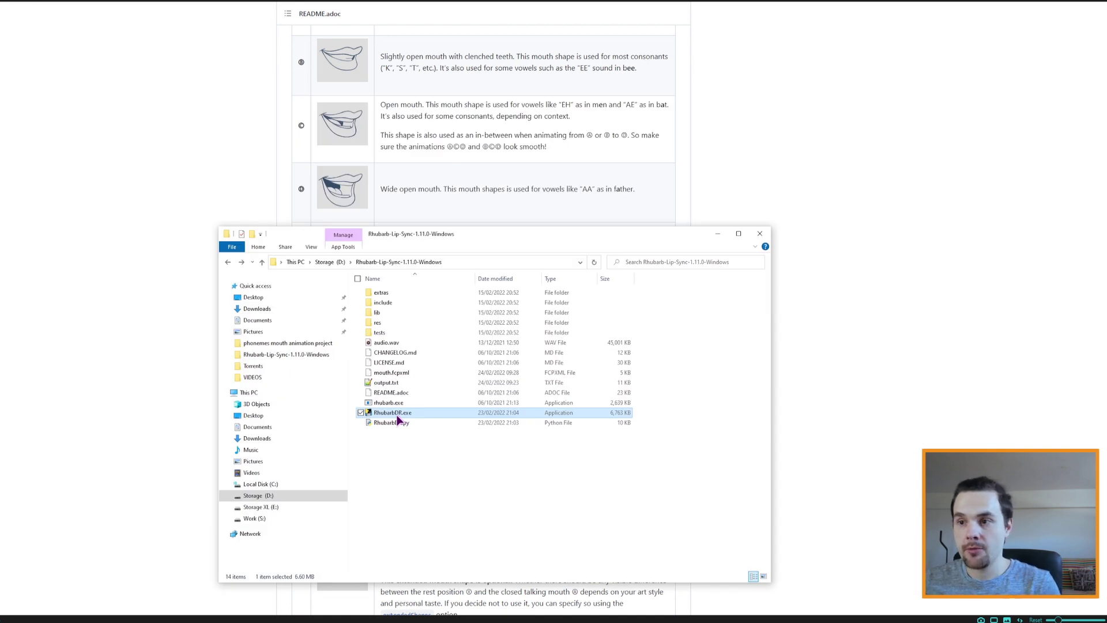
double_click(381, 414)
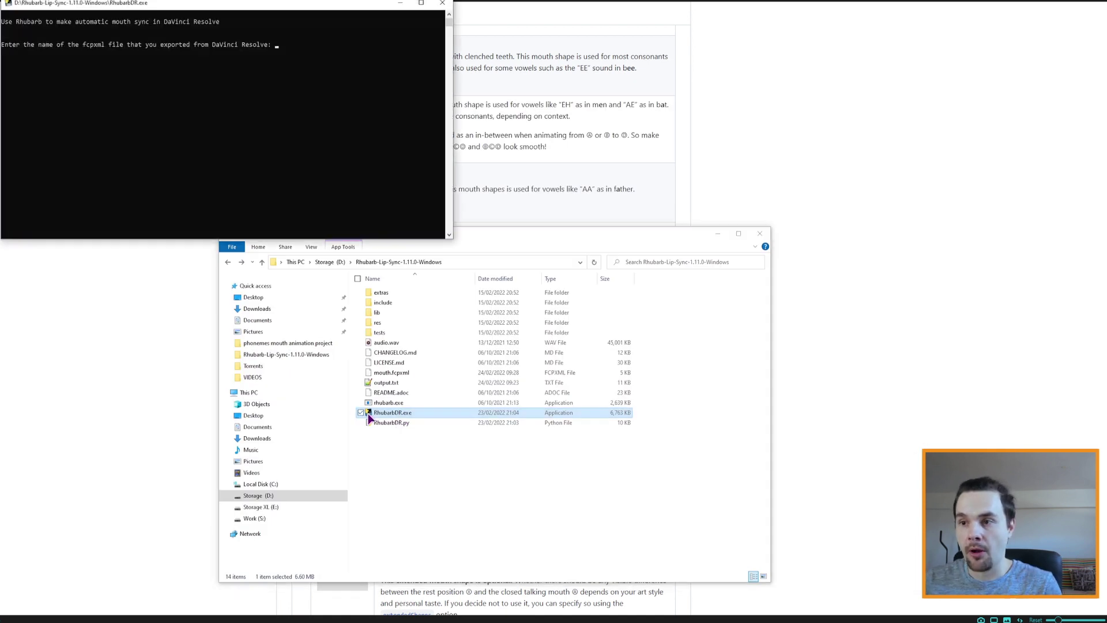
- Enter mouth as the fcpxml name and output as the Rhubarb text file in RhubarbDR
drag(293, 5, 568, 293)
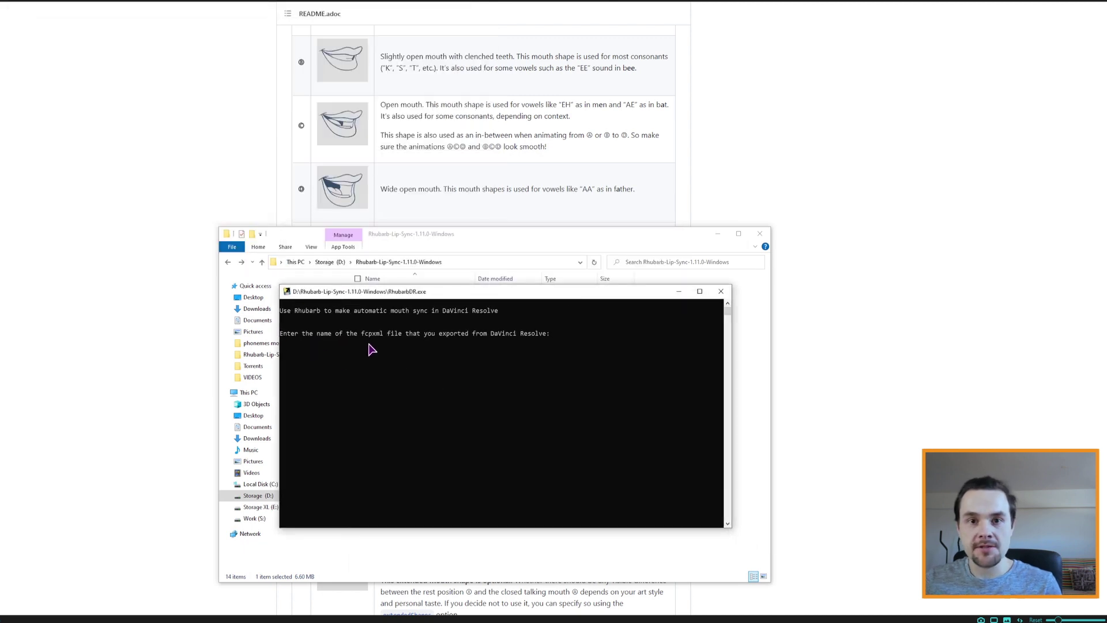
drag(493, 293, 719, 324)
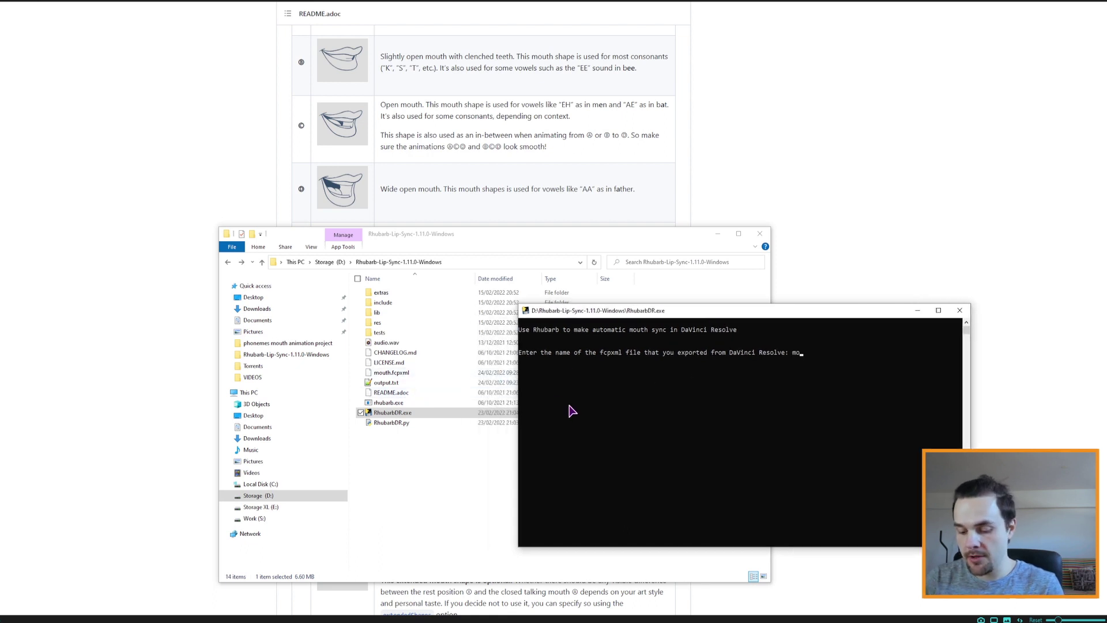
key(Return)
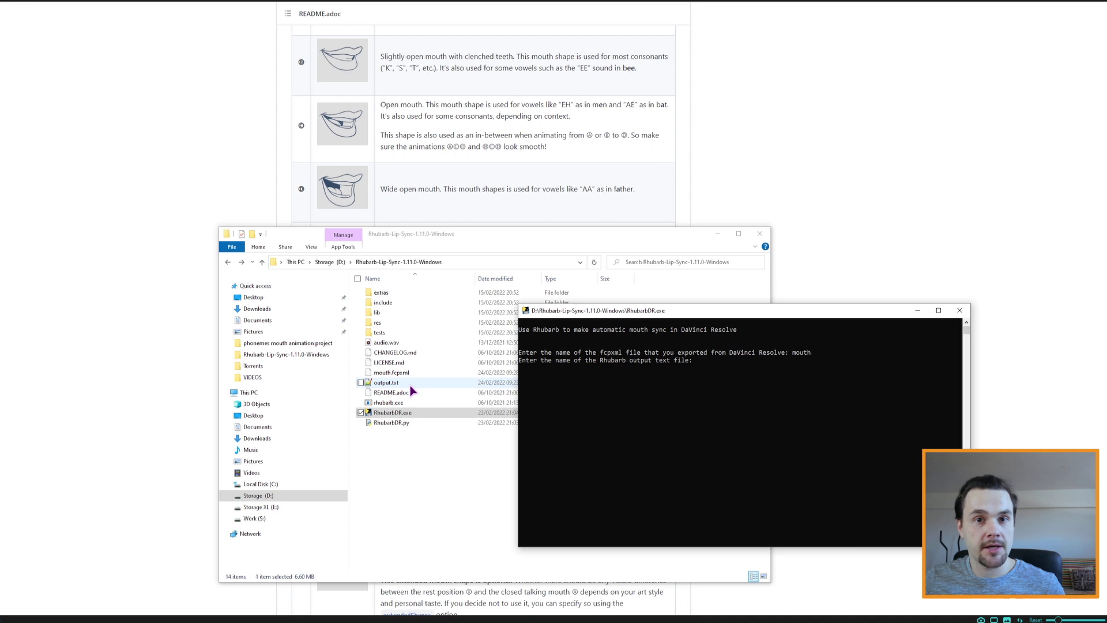
text(output)
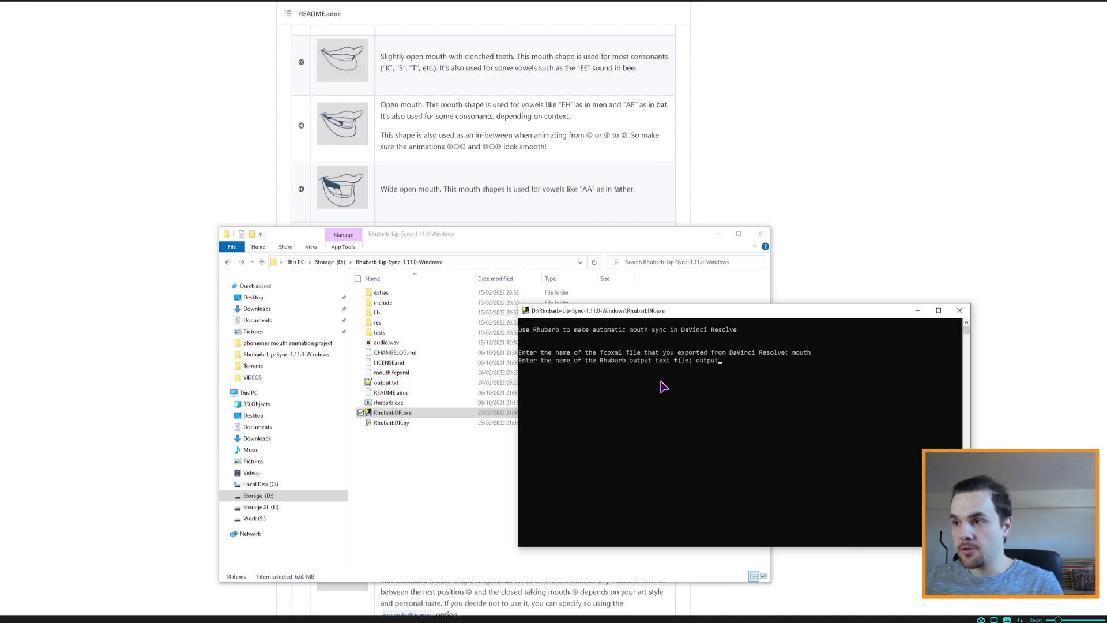
key(Return)
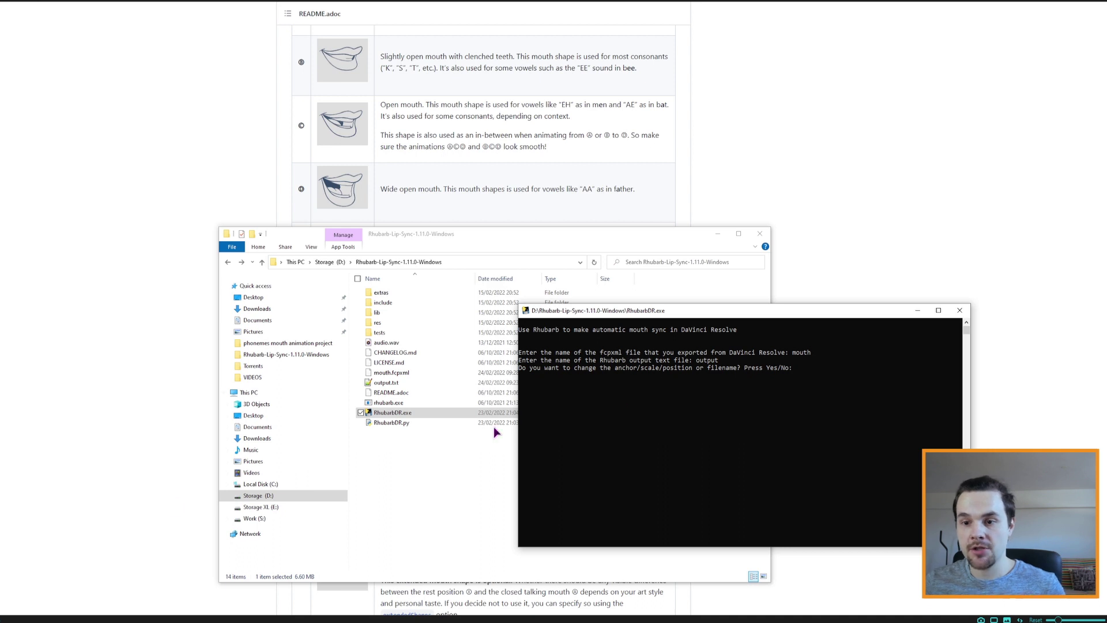
- Check the position and anchor values on line 39 of mouth.fcpxml, then minimize Notepad++
click(198, 597)
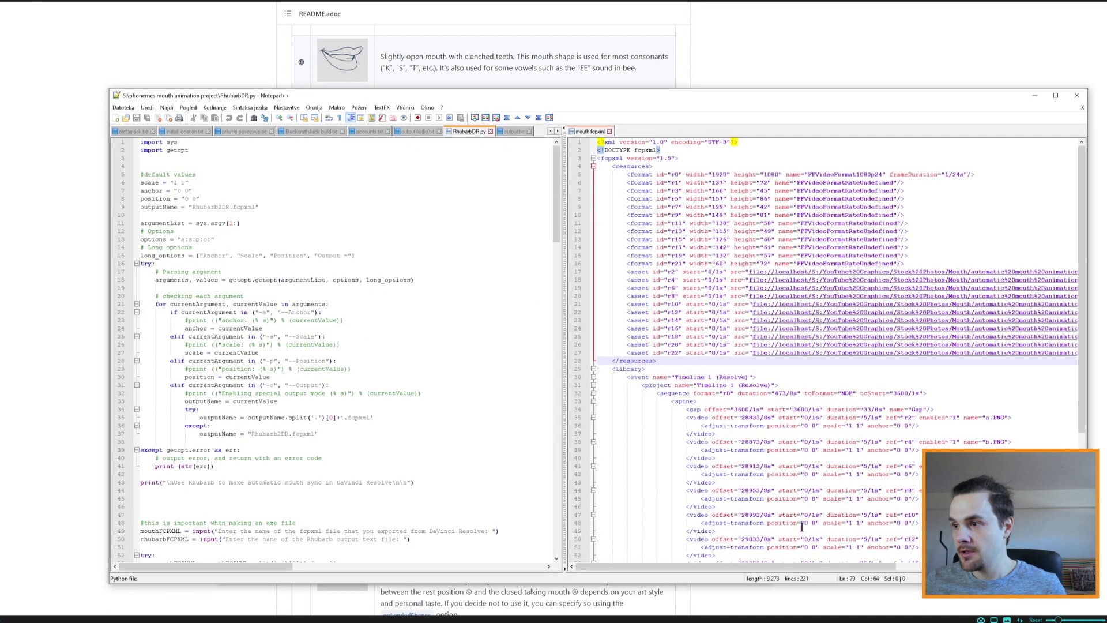
drag(767, 451, 808, 451)
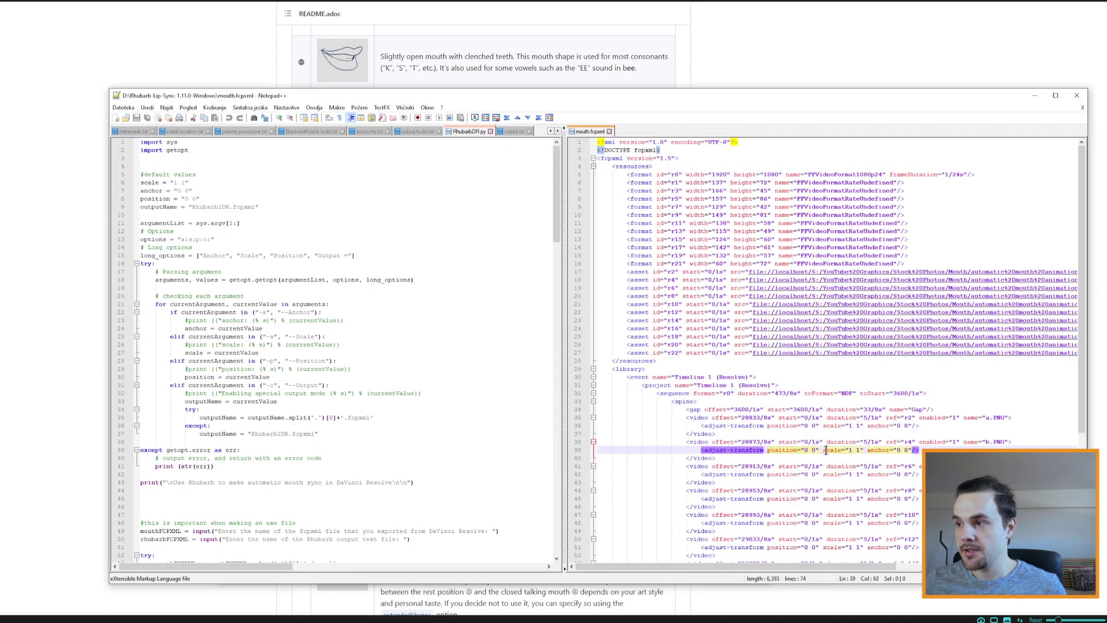
drag(876, 451, 908, 451)
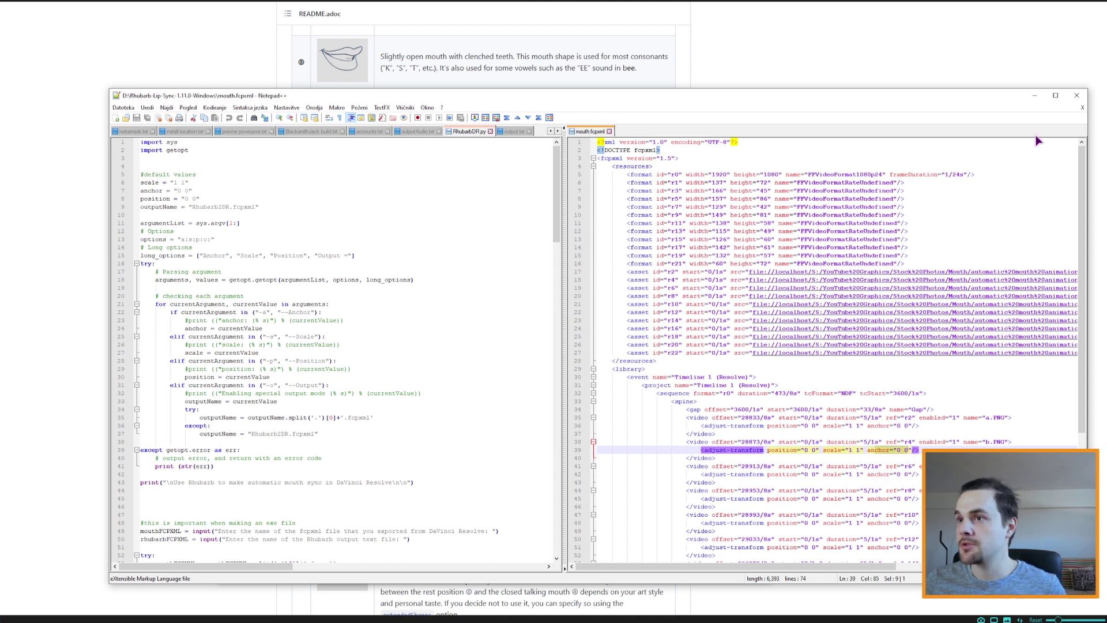
click(1035, 96)
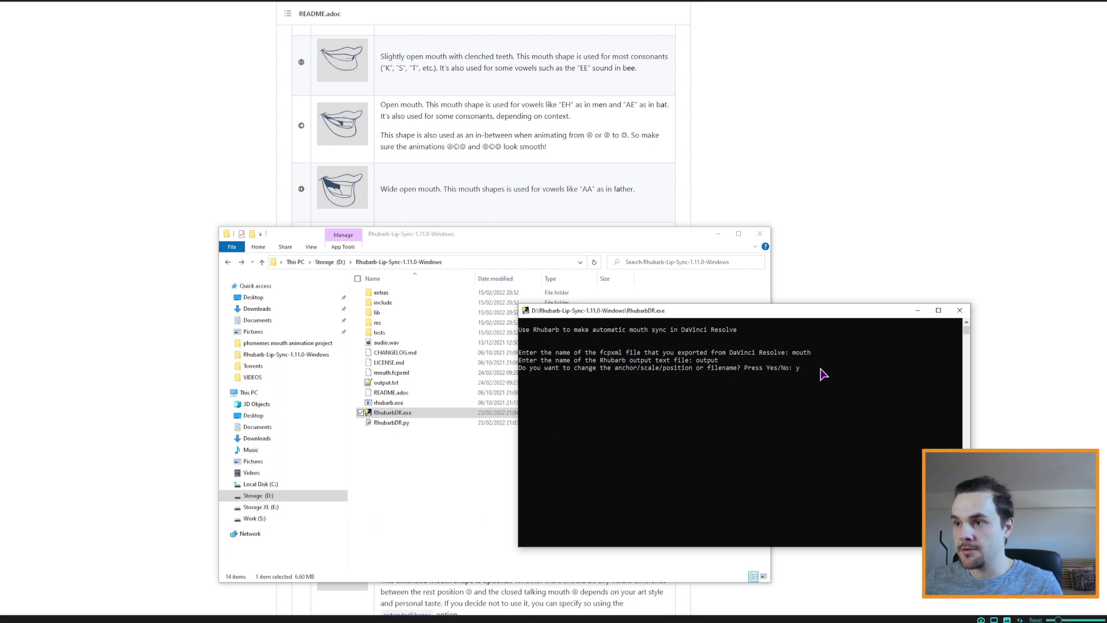
- Answer yes, keep the default anchor, enter scale 0.5 0.5, position 200 400 and output name test
key(Return)
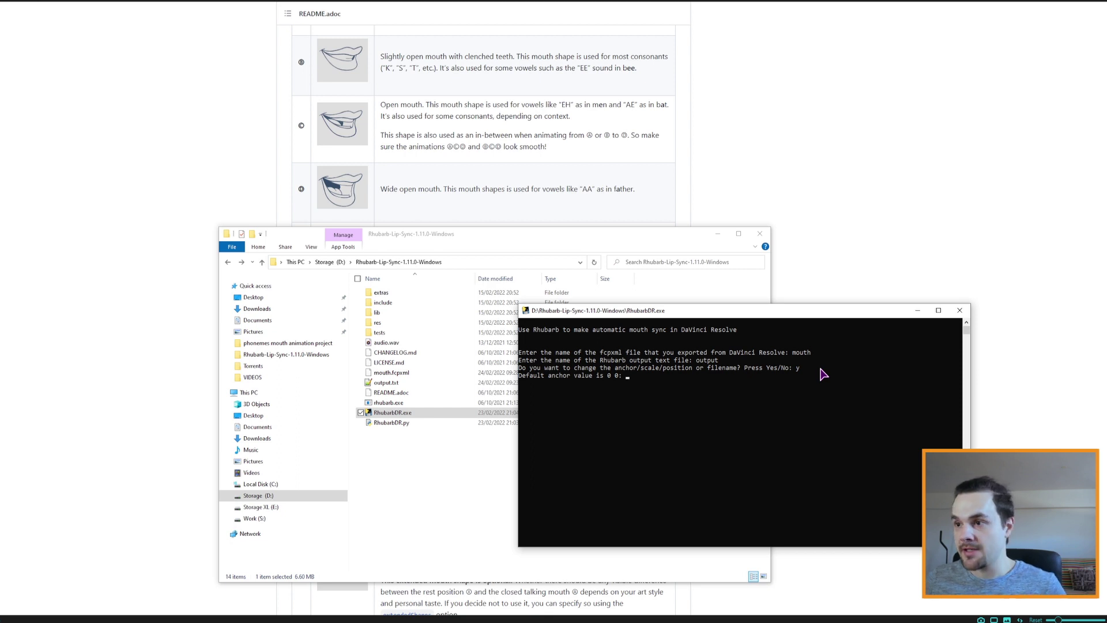
key(Return)
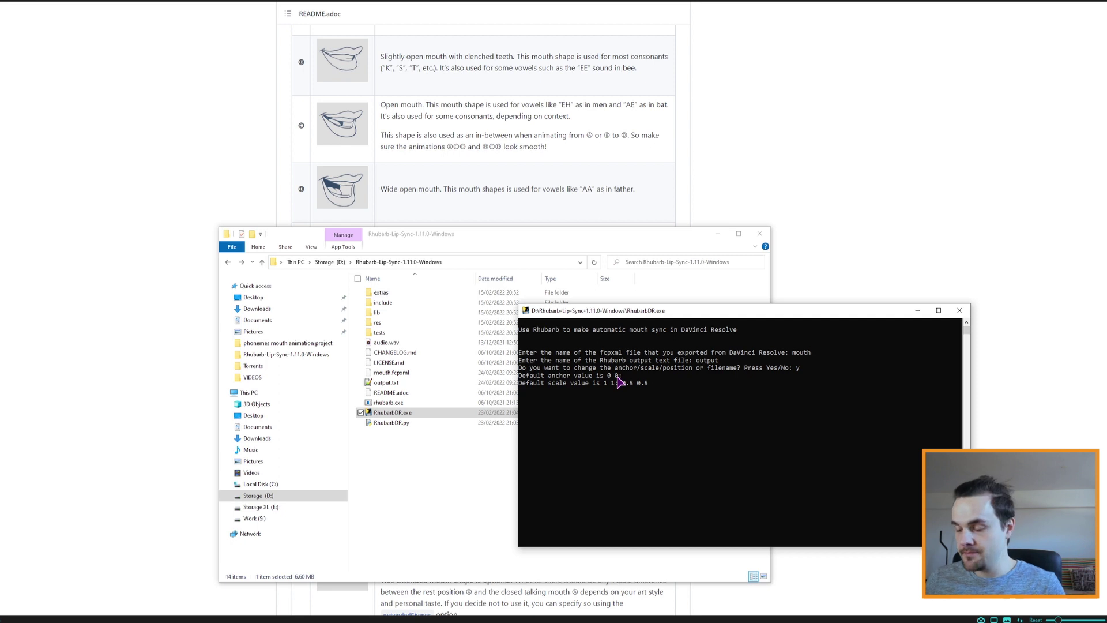
key(Return)
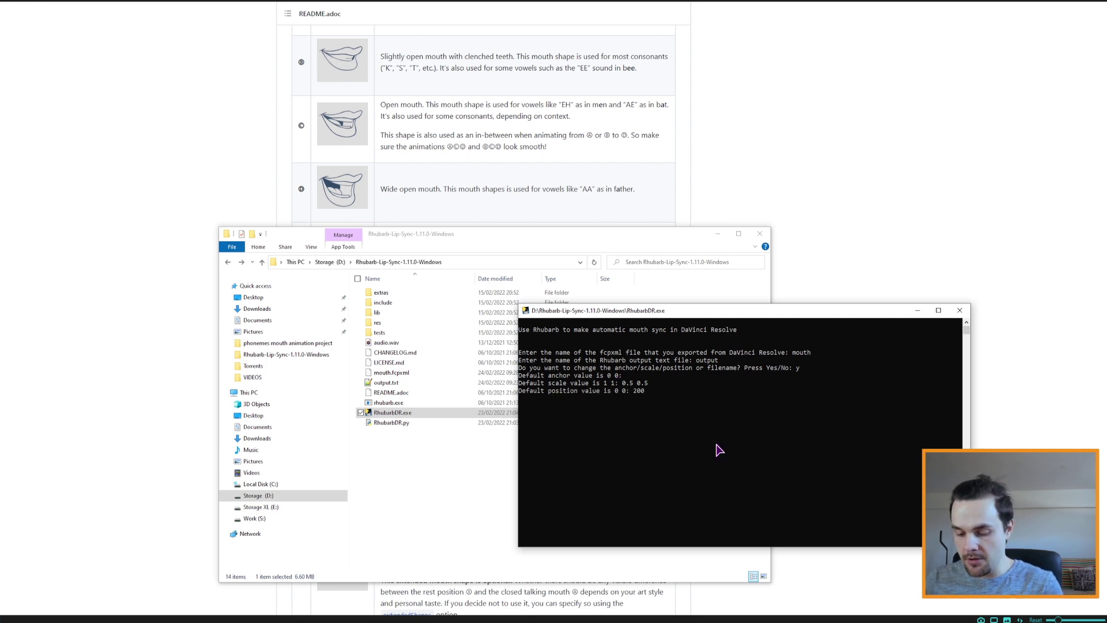
key(Return)
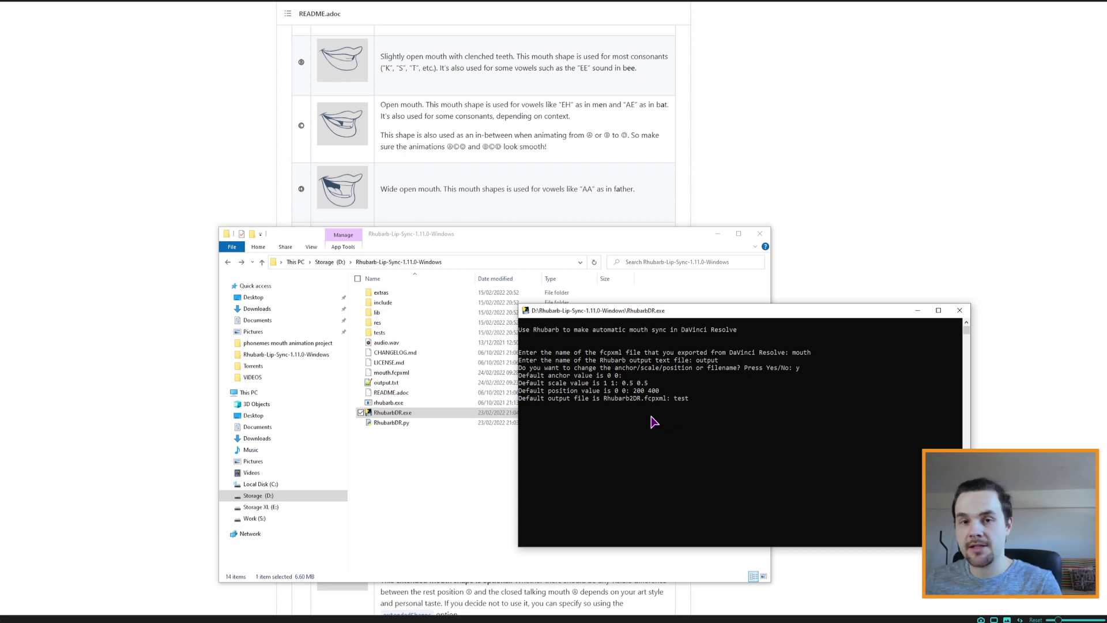
key(Return)
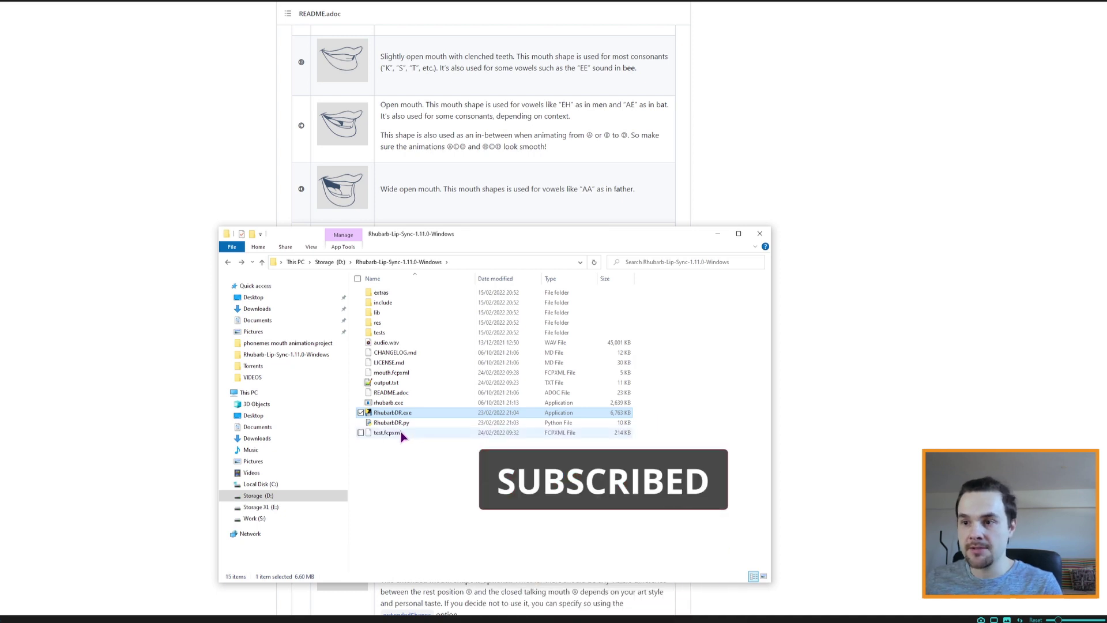
- Open test.fcpxml from Explorer with Edit with Notepad++
click(386, 433)
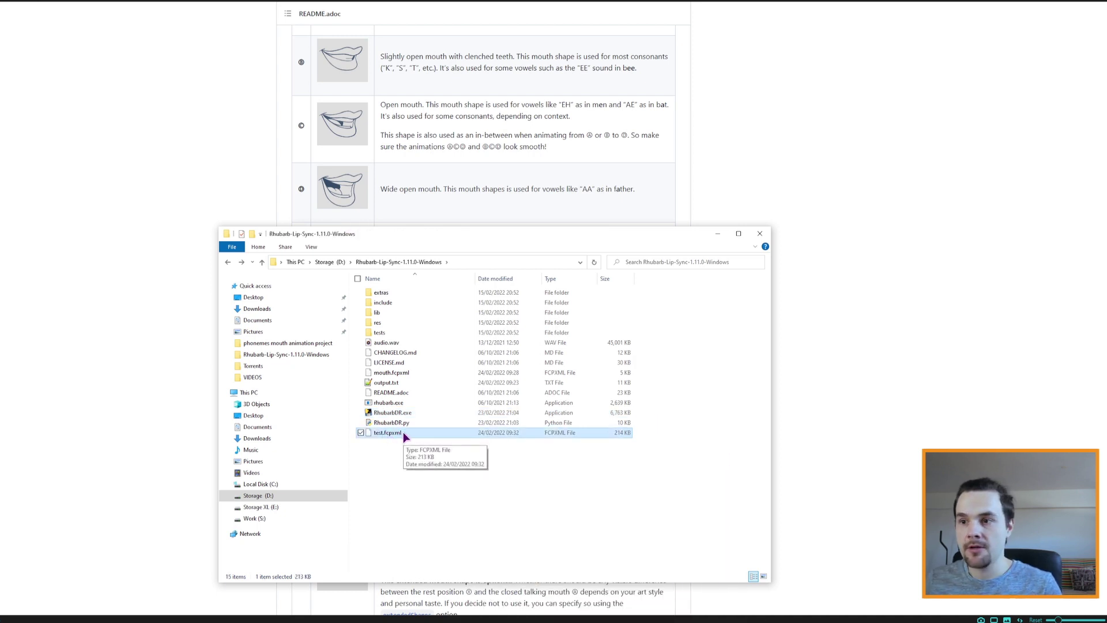
right_click(403, 433)
click(348, 481)
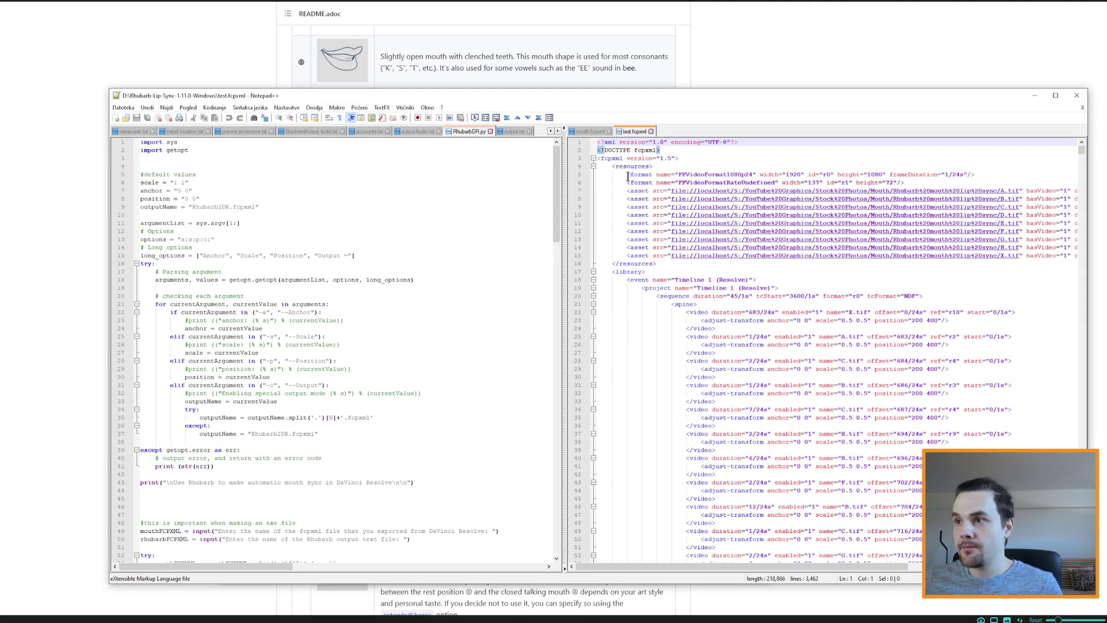
- Inspect the first clip's adjust-transform attributes and scroll to the end of the file
drag(628, 174, 654, 257)
drag(698, 567, 863, 569)
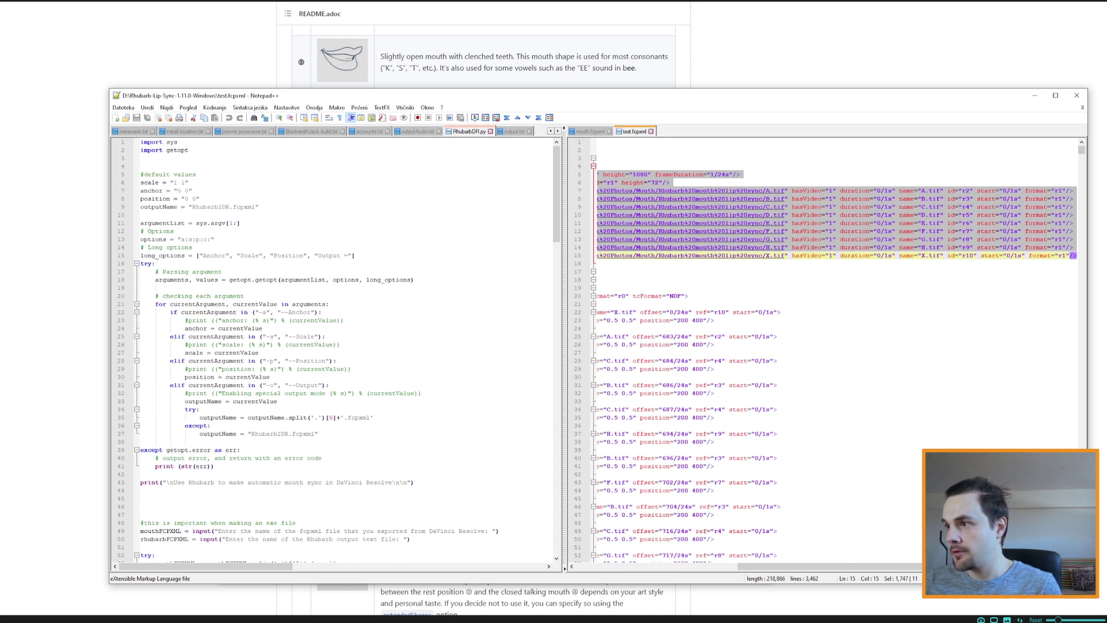
scroll(749, 337, left, 5)
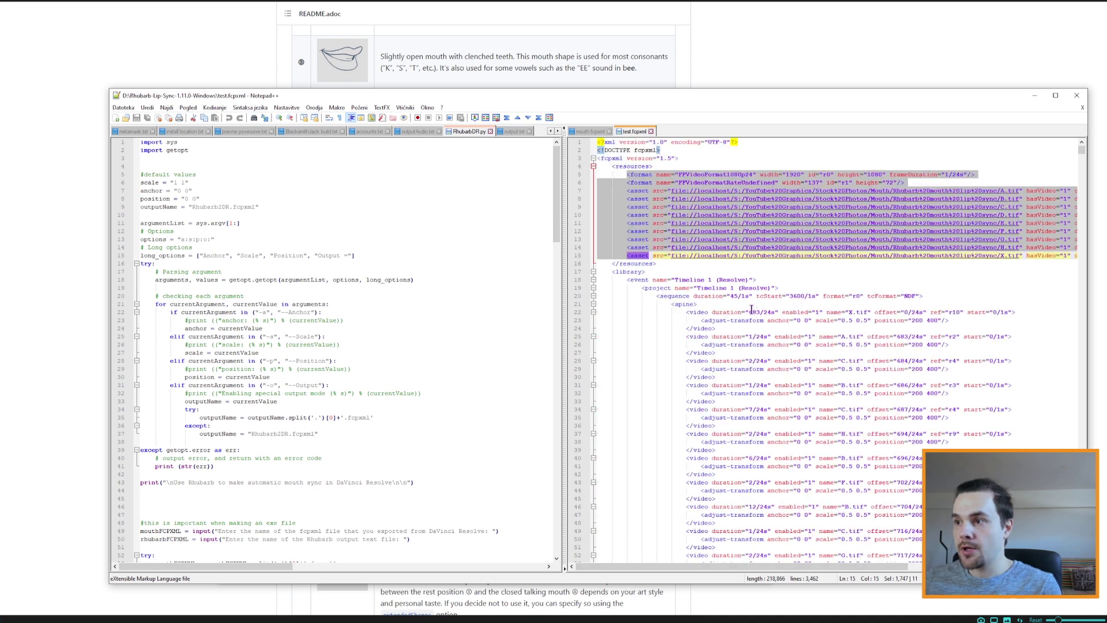
click(752, 310)
click(838, 312)
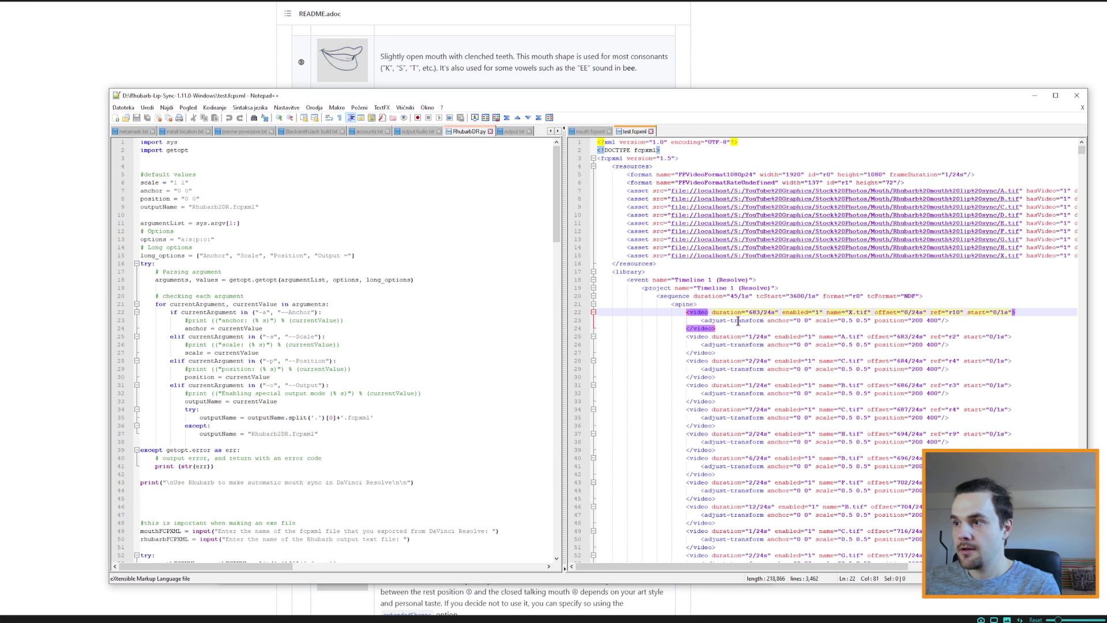
drag(768, 320, 929, 321)
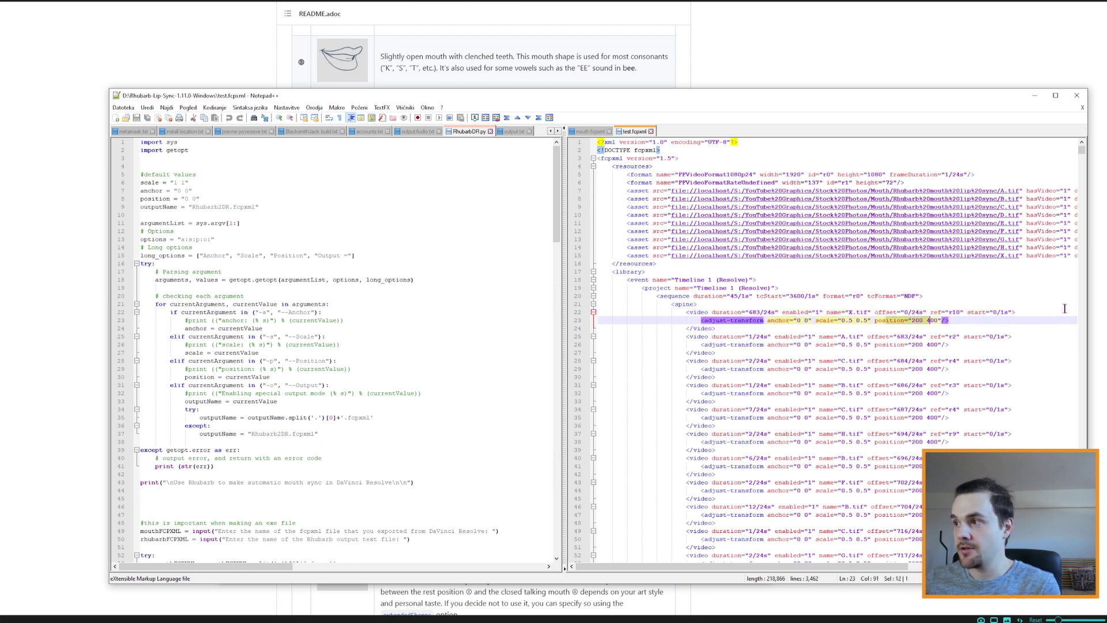
drag(1081, 150, 1081, 555)
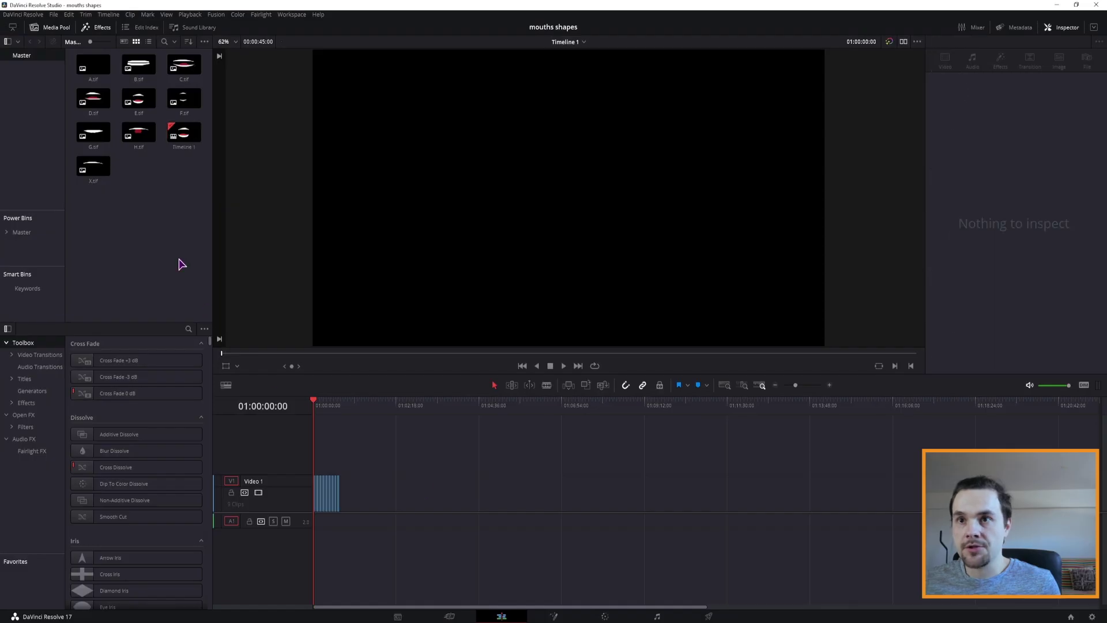
- Create a new empty timeline, Timeline 2, from the media pool
right_click(173, 254)
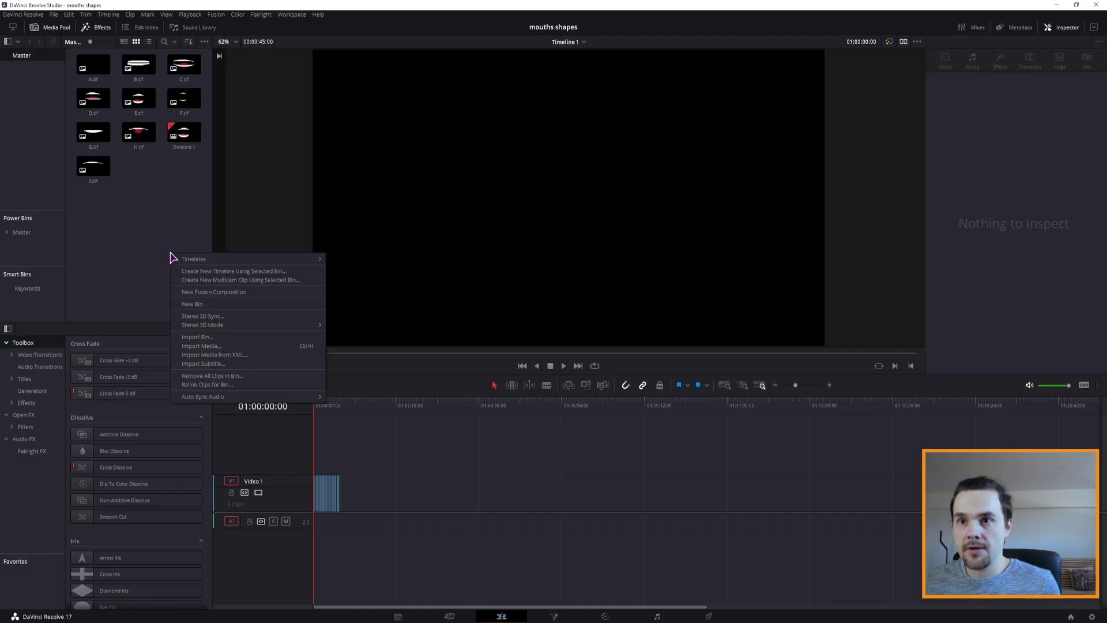
mouse_move(192, 260)
click(396, 260)
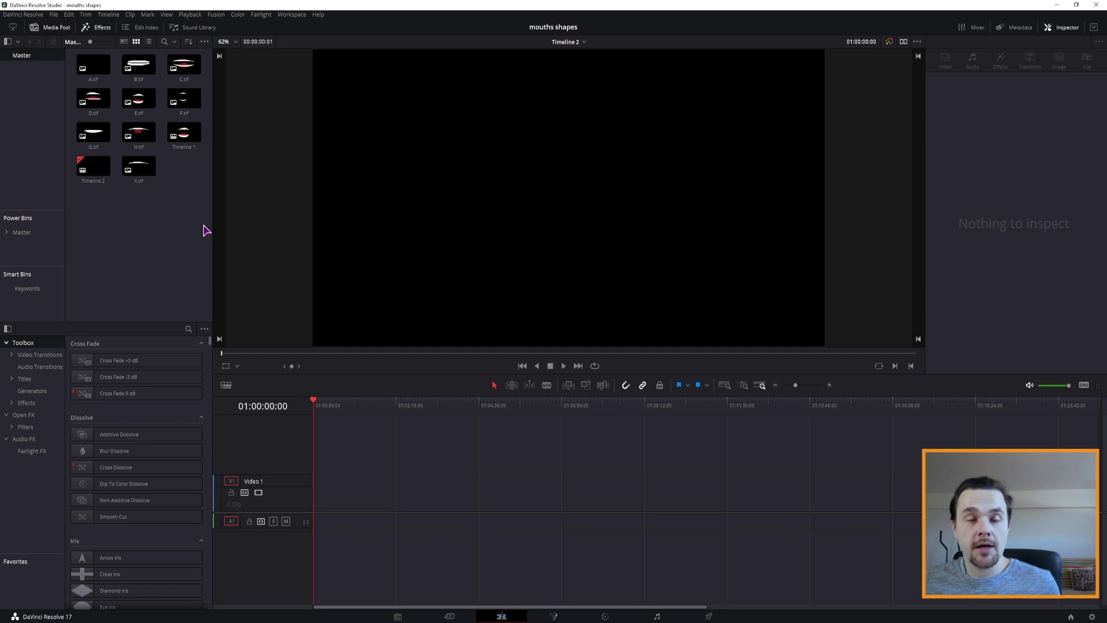
- Import test.fcpxml via AAF/EDL/XML as a new timeline named Timeline 3
right_click(184, 237)
mouse_move(230, 244)
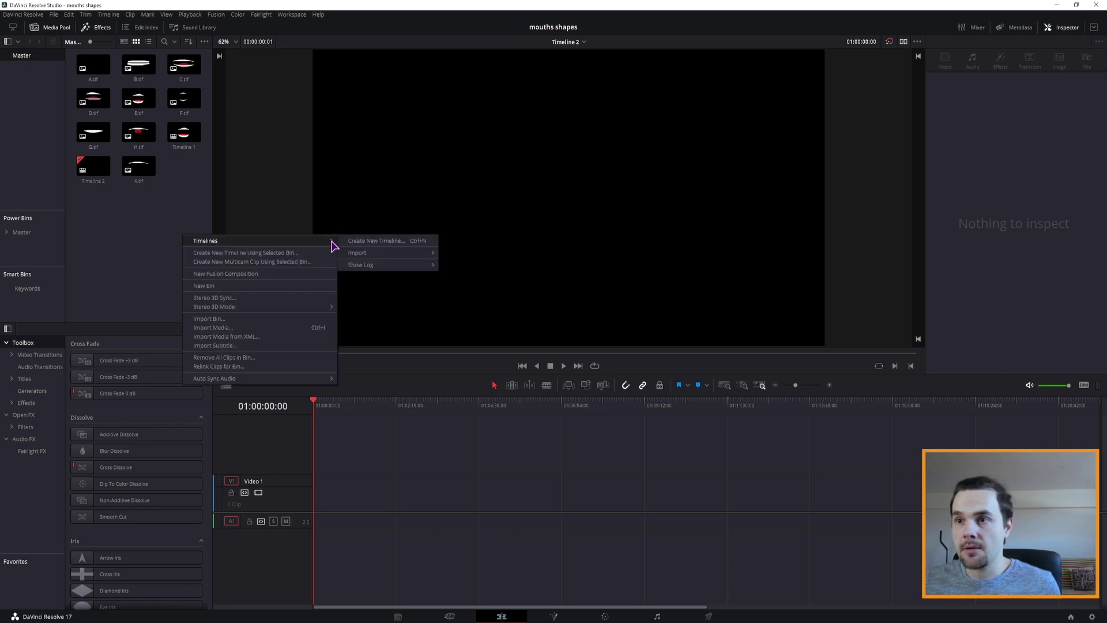
mouse_move(392, 253)
click(497, 254)
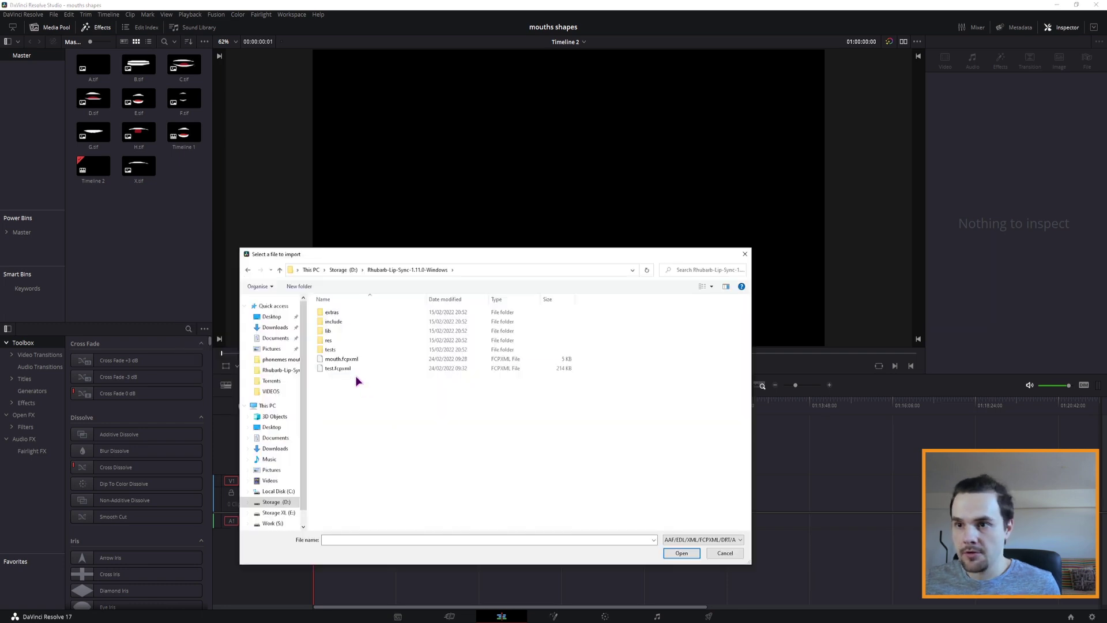
click(340, 369)
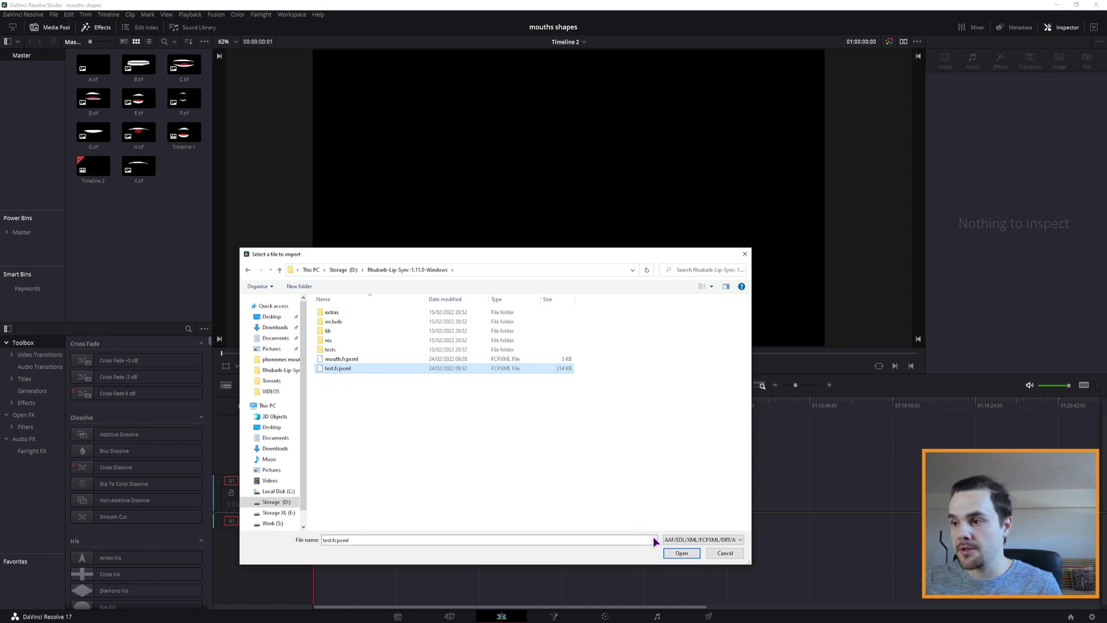
click(681, 553)
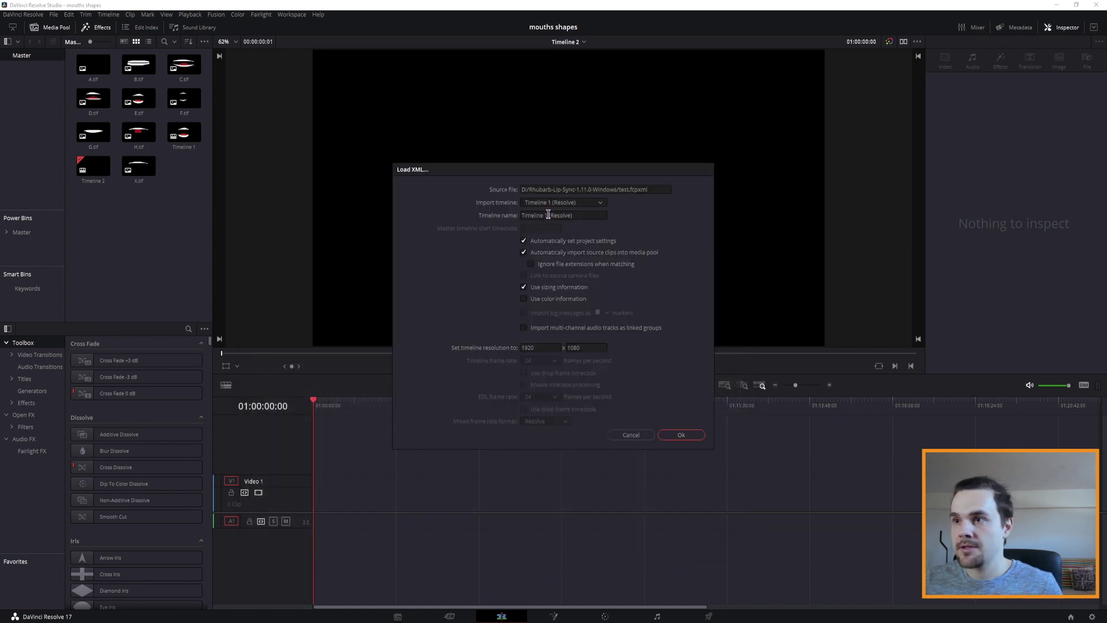
click(598, 215)
text(Timeline 3)
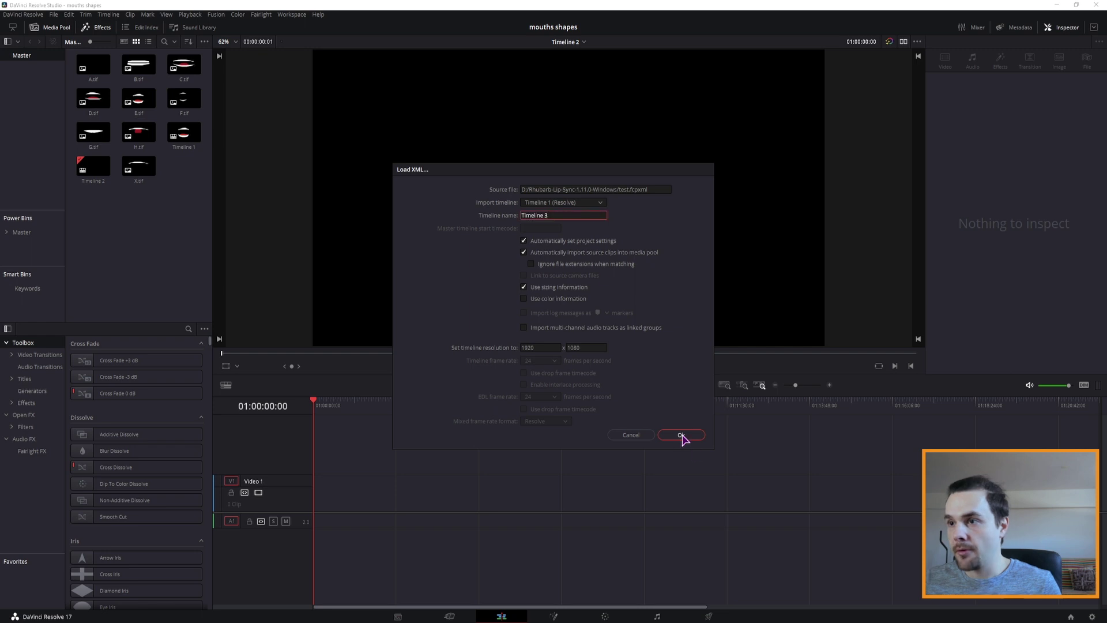
click(682, 436)
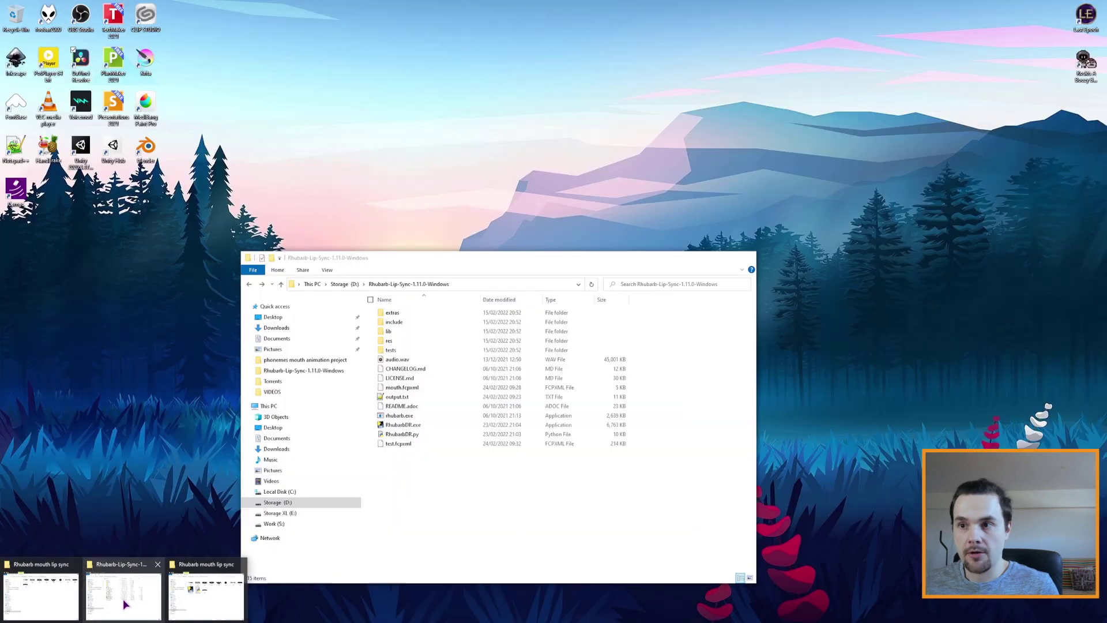
- Move the mouth clips up onto video track V2
click(132, 604)
drag(411, 360, 492, 504)
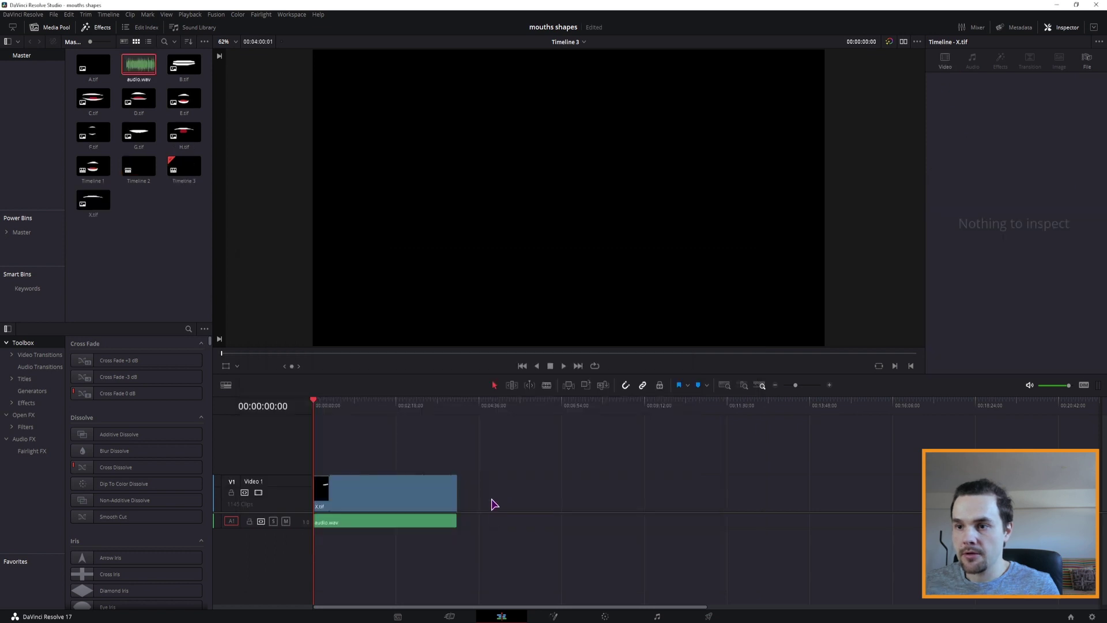
mouse_move(308, 485)
mouse_down()
mouse_move(328, 495)
mouse_move(321, 453)
mouse_move(321, 469)
mouse_up()
- Place a Solid Color generator on V1 and set its colour to green
click(188, 328)
text(so)
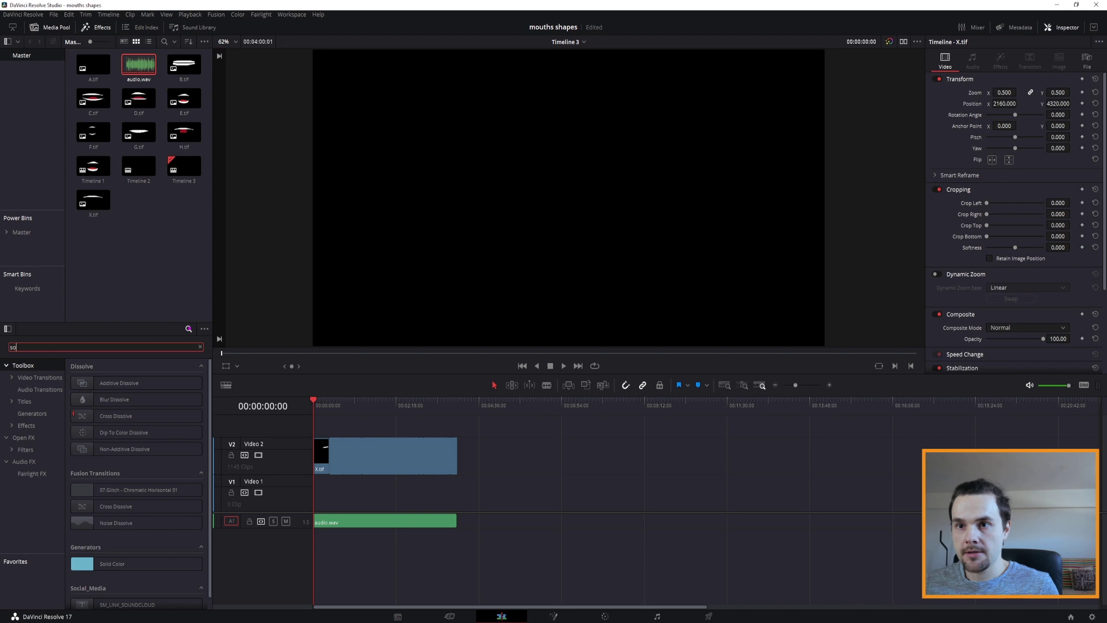
text(lid)
drag(153, 383, 328, 497)
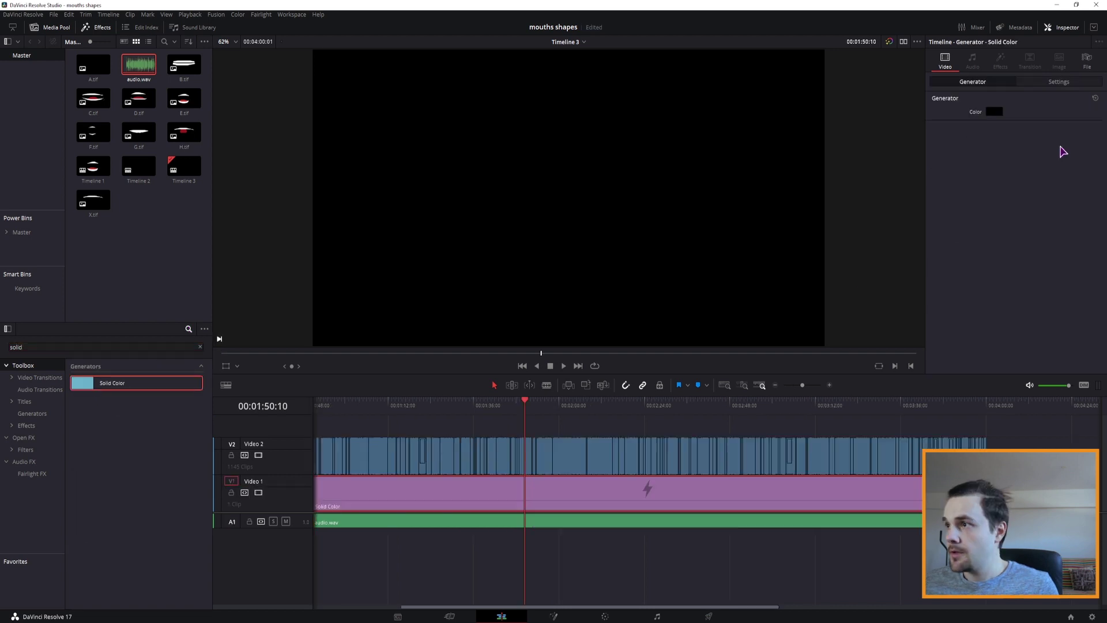
click(993, 112)
click(593, 241)
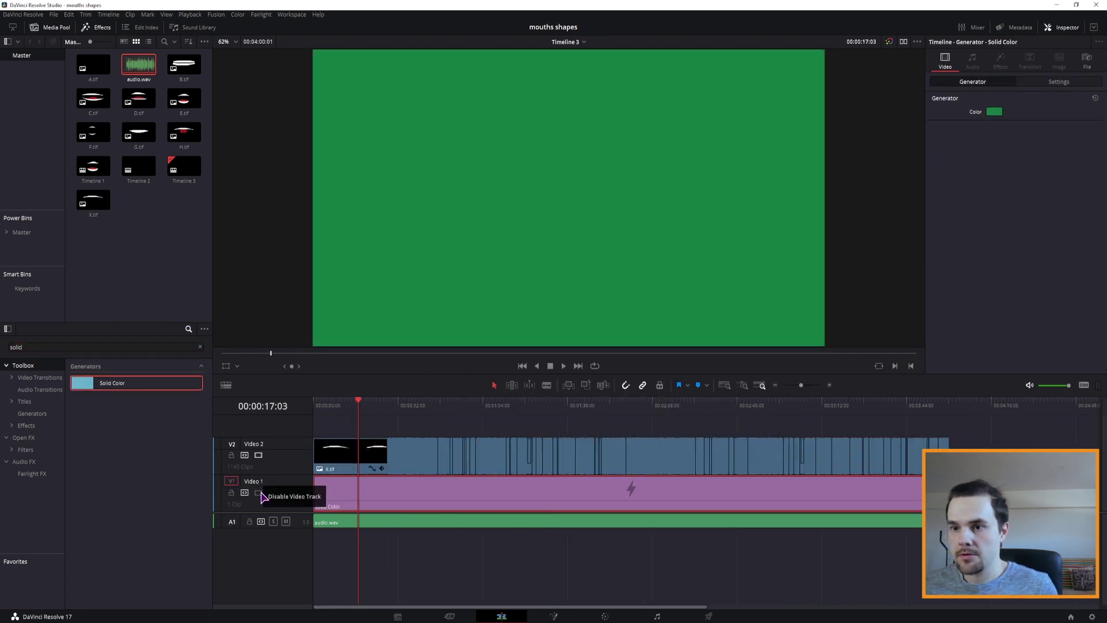
click(259, 493)
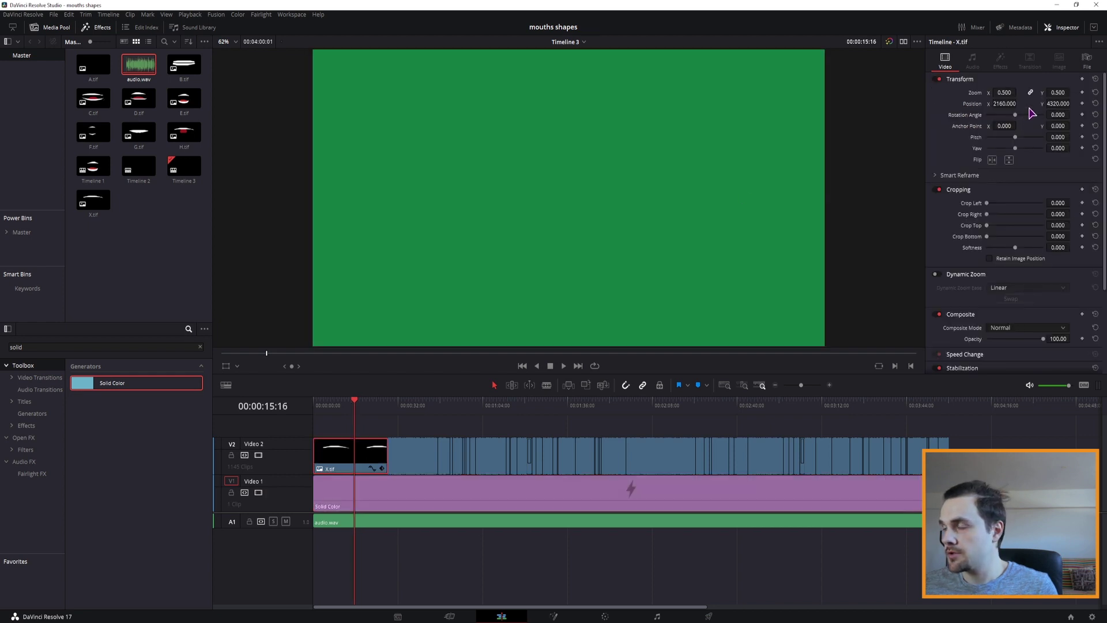
drag(997, 104, 997, 104)
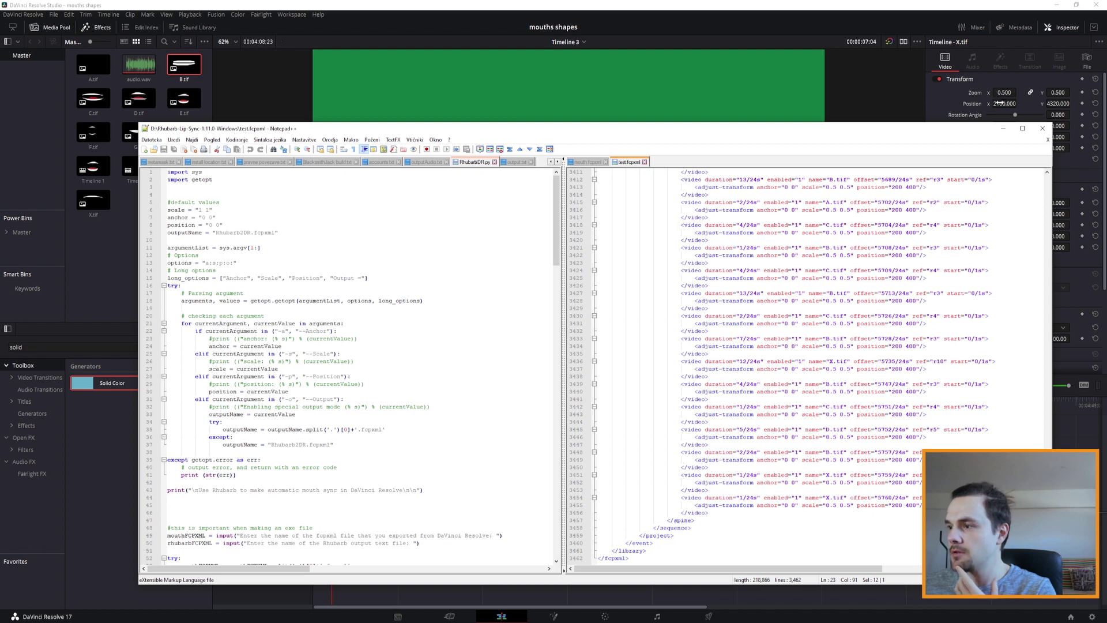
drag(892, 505, 917, 505)
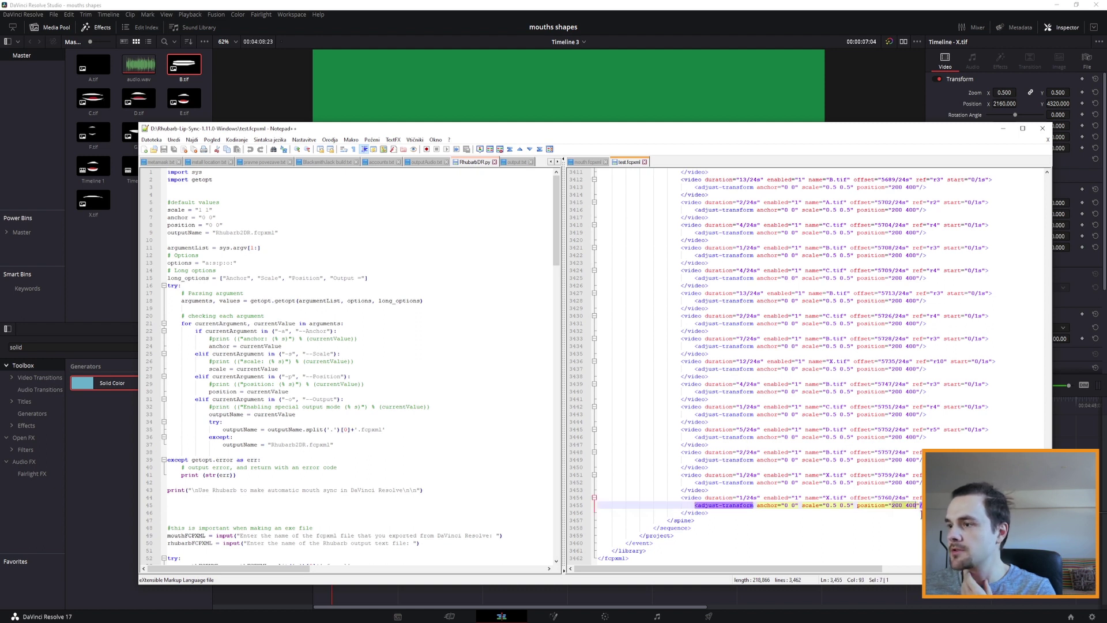
click(894, 506)
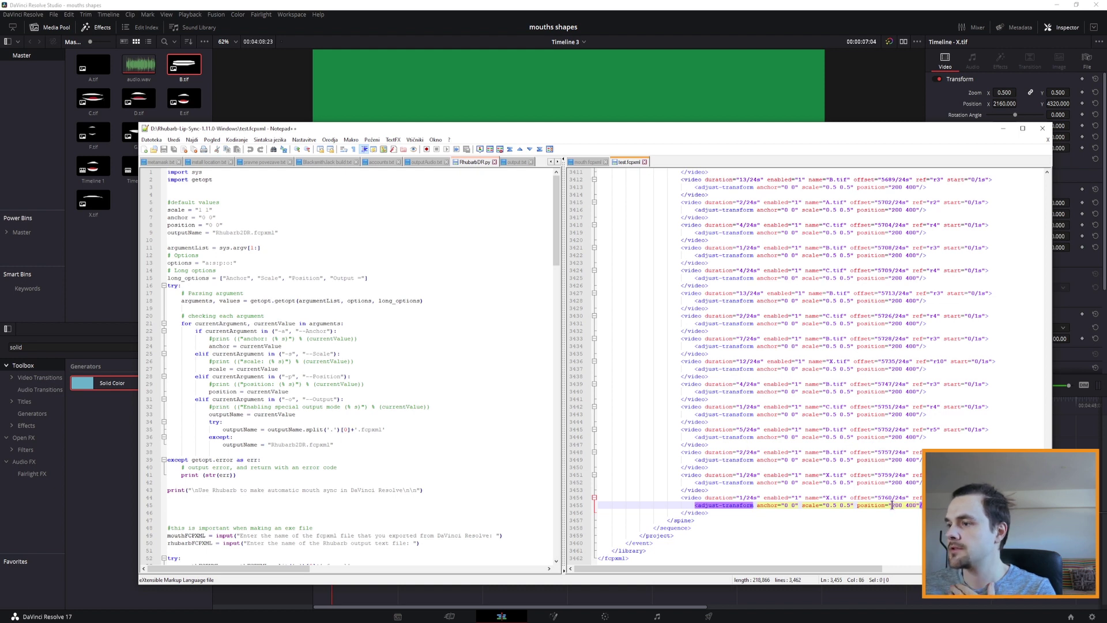
double_click(896, 505)
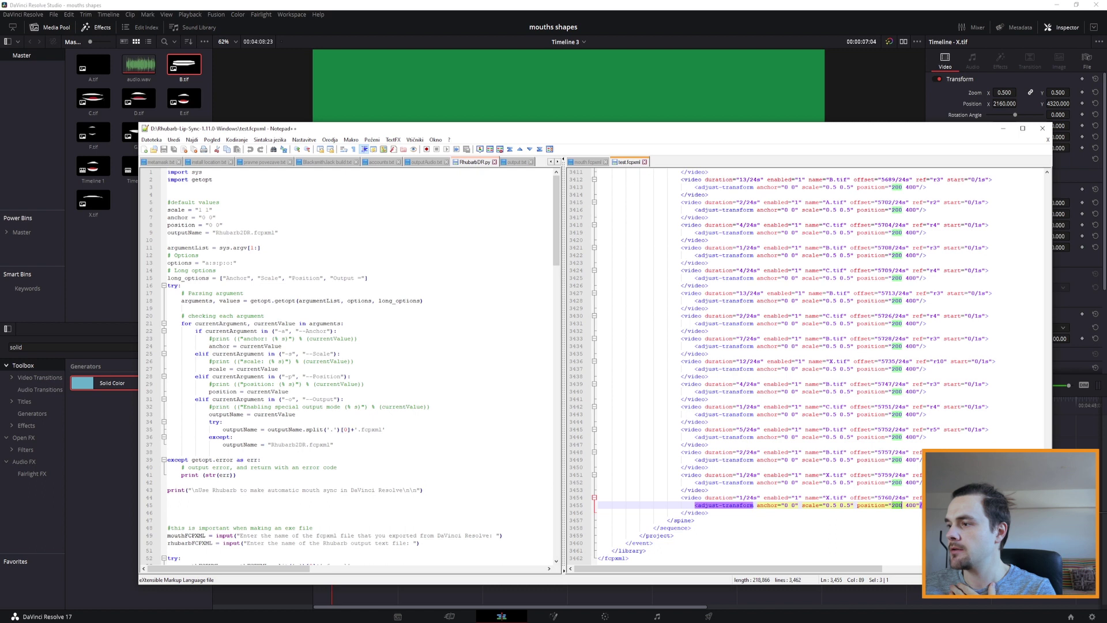
drag(901, 506, 891, 505)
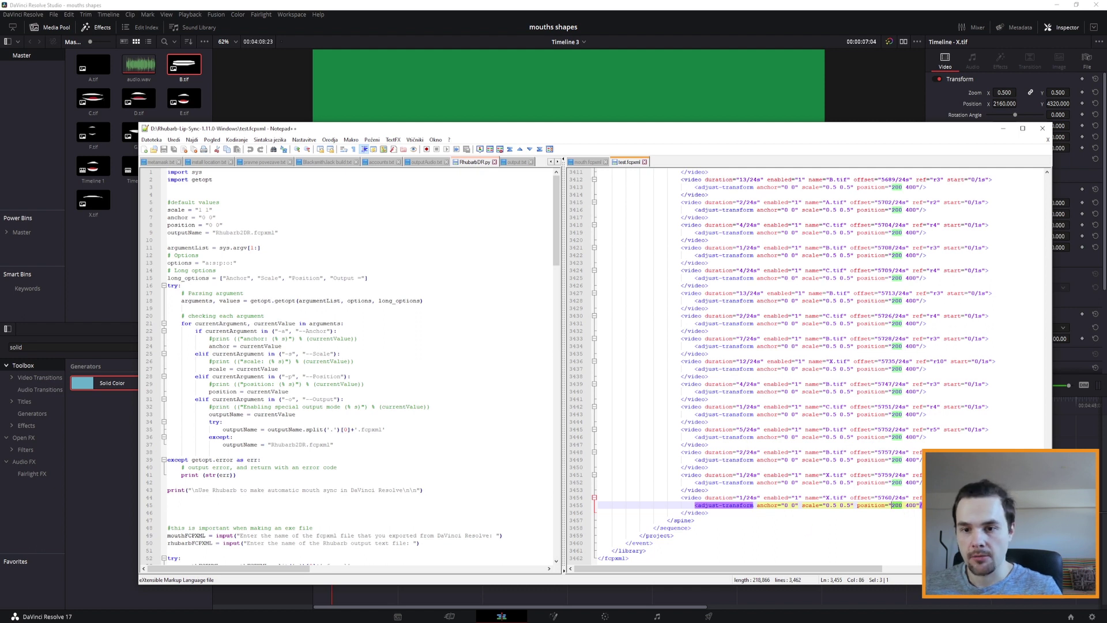
click(206, 591)
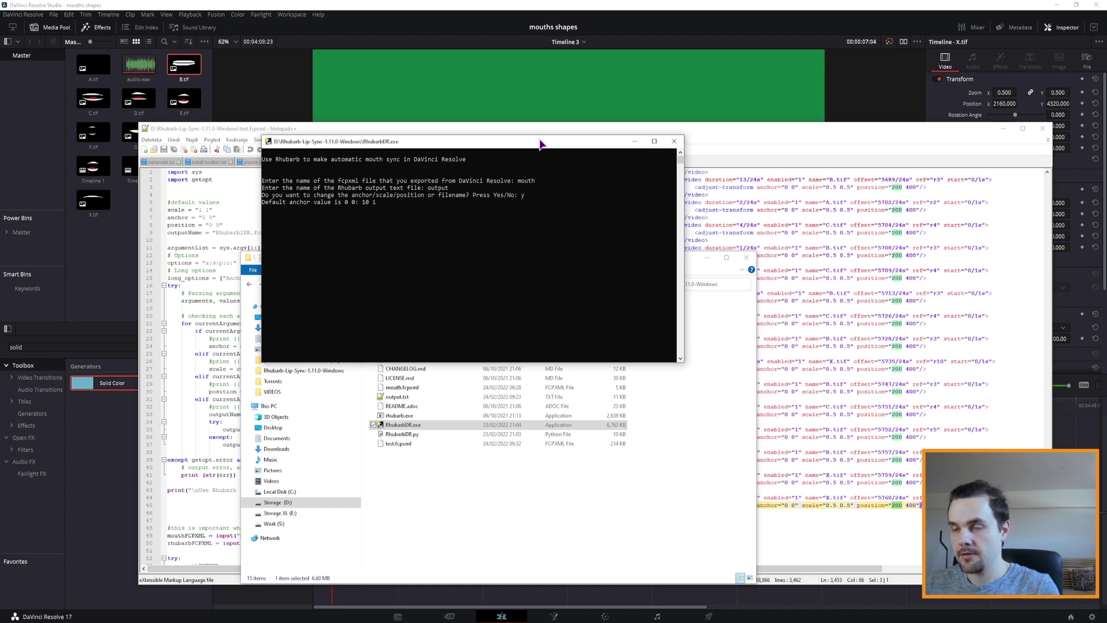
- Enter anchor 10 10, scale 0.5 0.5 and position 20 30 at the RhubarbDR prompts
text(0)
key(Return)
text(0.5 0.5)
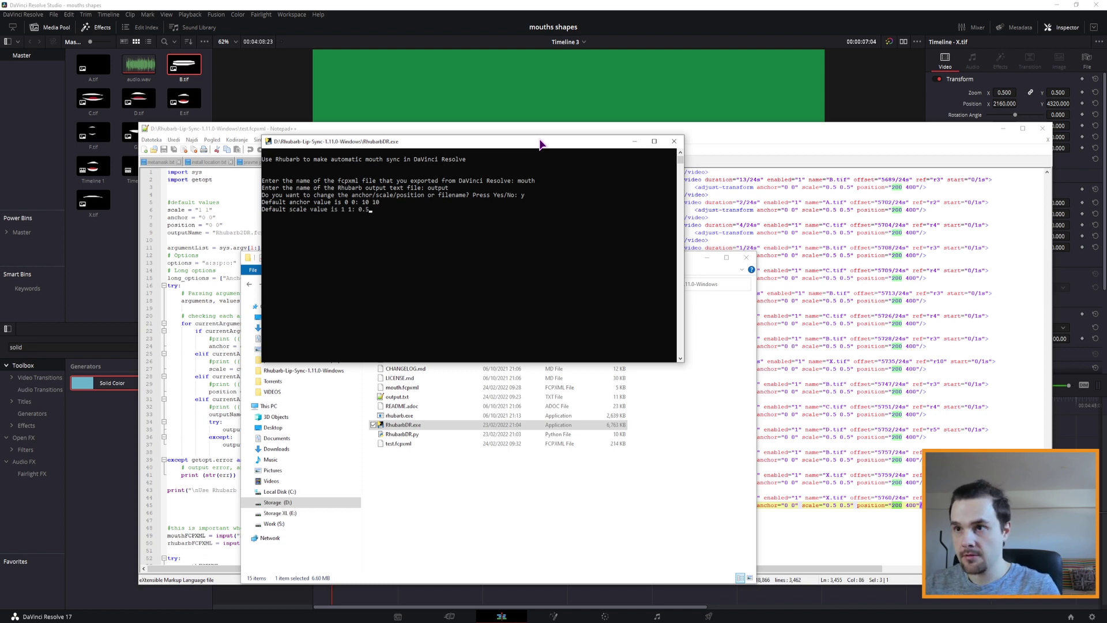
key(Return)
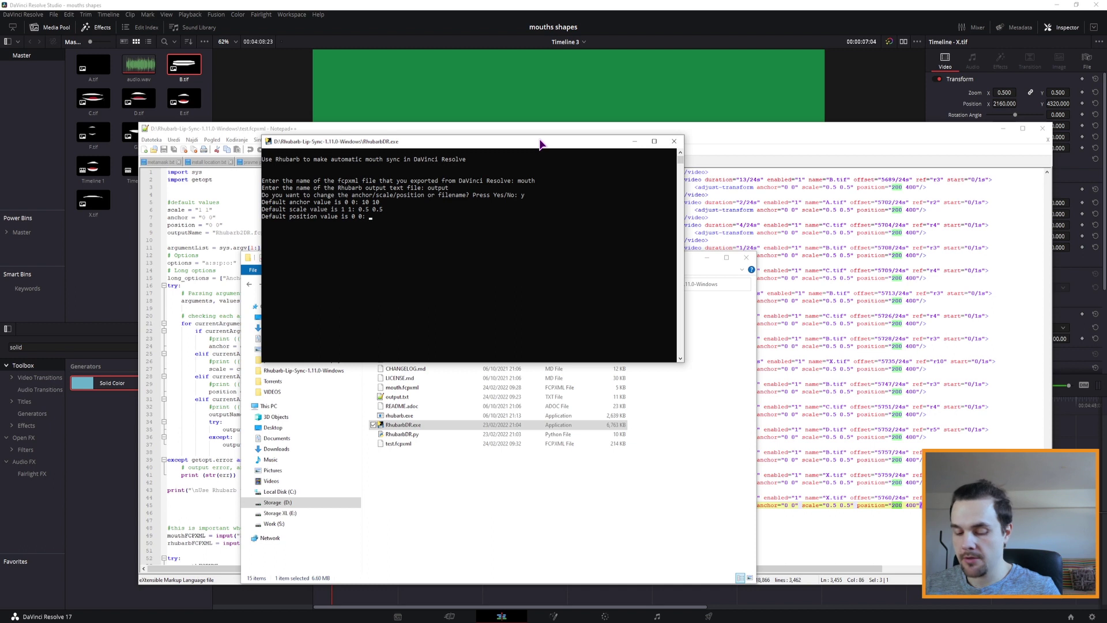
text(20 20)
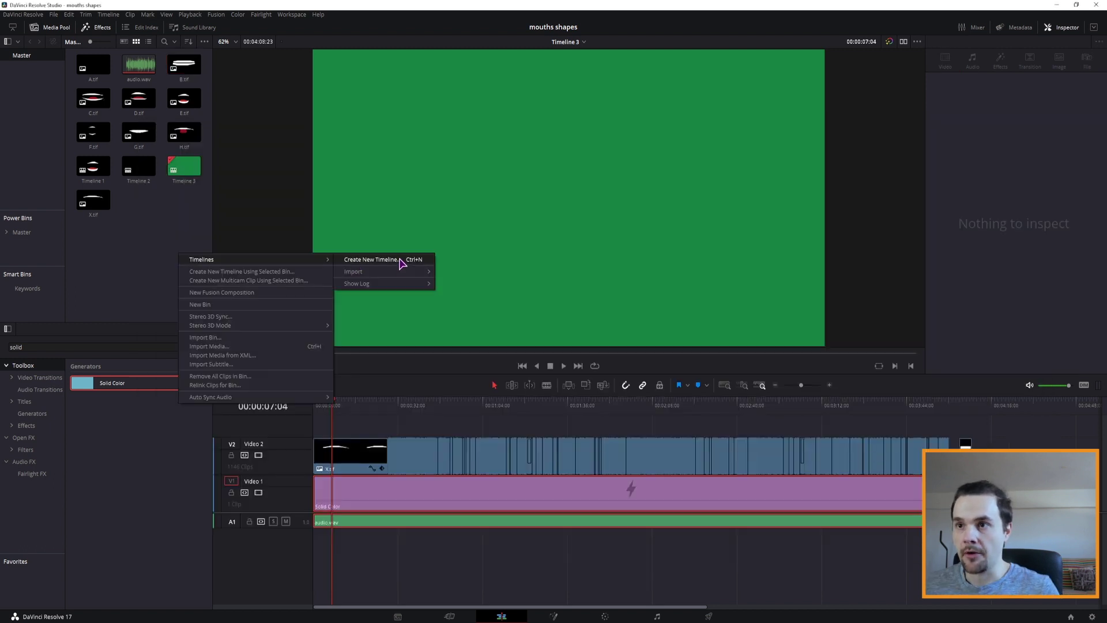
- Import test1.fcpxml via AAF/EDL/XML as Timeline 4, then undo the mouth clip's zoom change
mouse_move(420, 272)
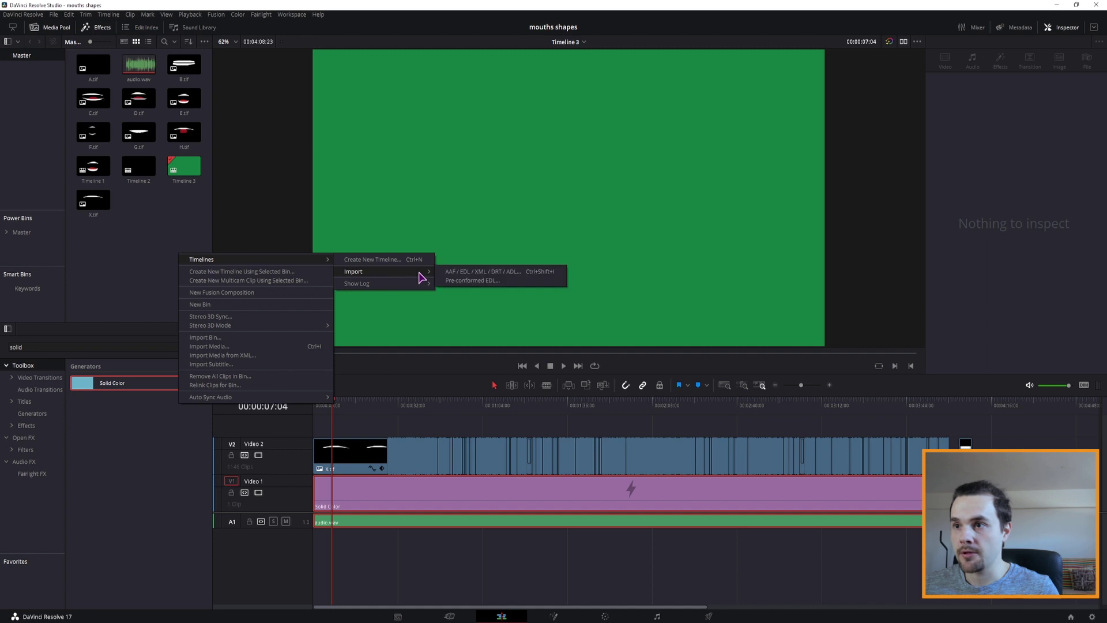
click(490, 273)
click(342, 378)
click(672, 551)
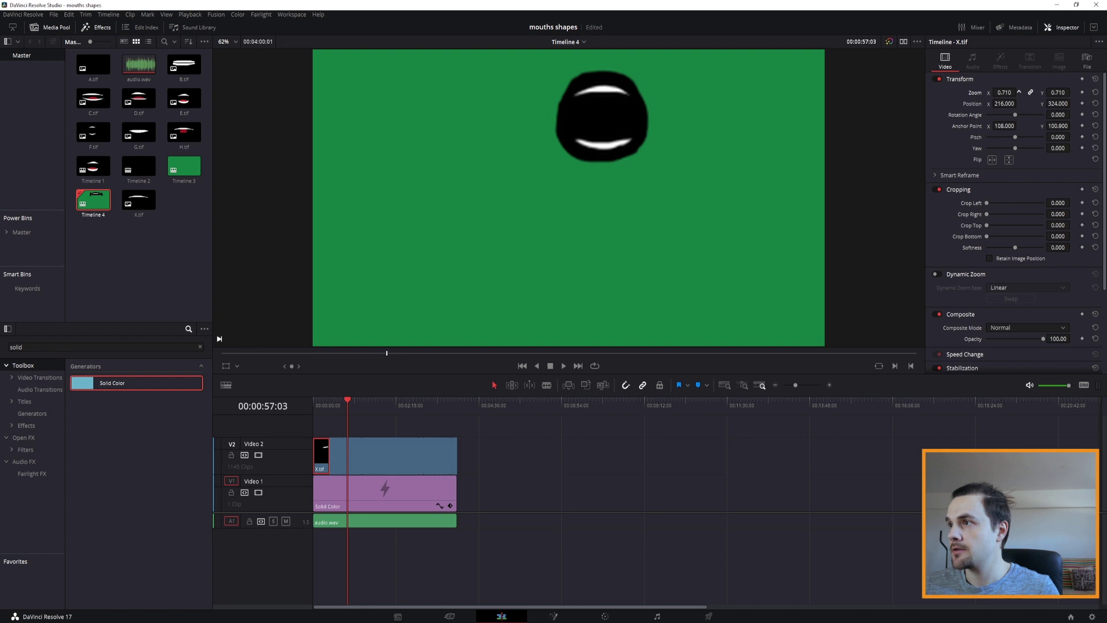
key(ctrl+z)
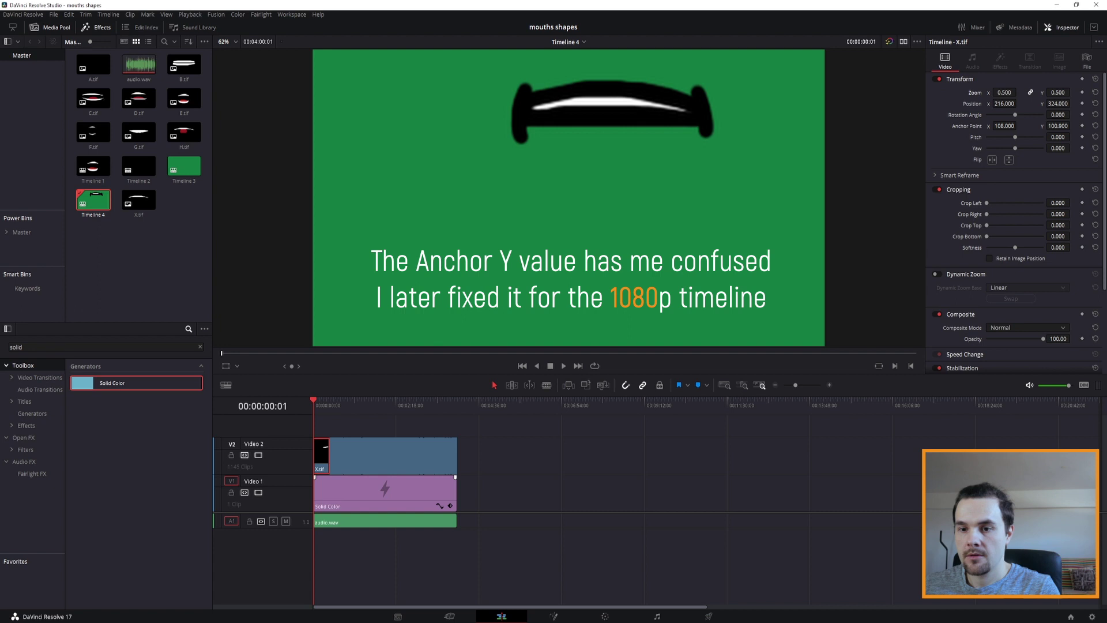
key(alt+Tab)
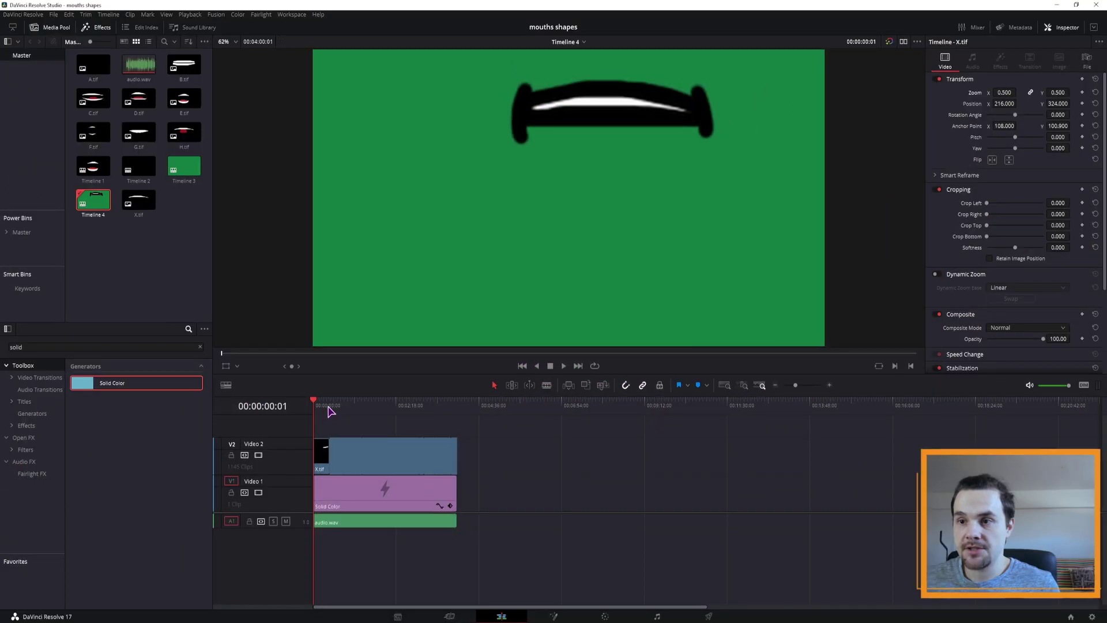
- Play Timeline 4 from about 00:00:28 to watch the lip-synced mouths
click(329, 406)
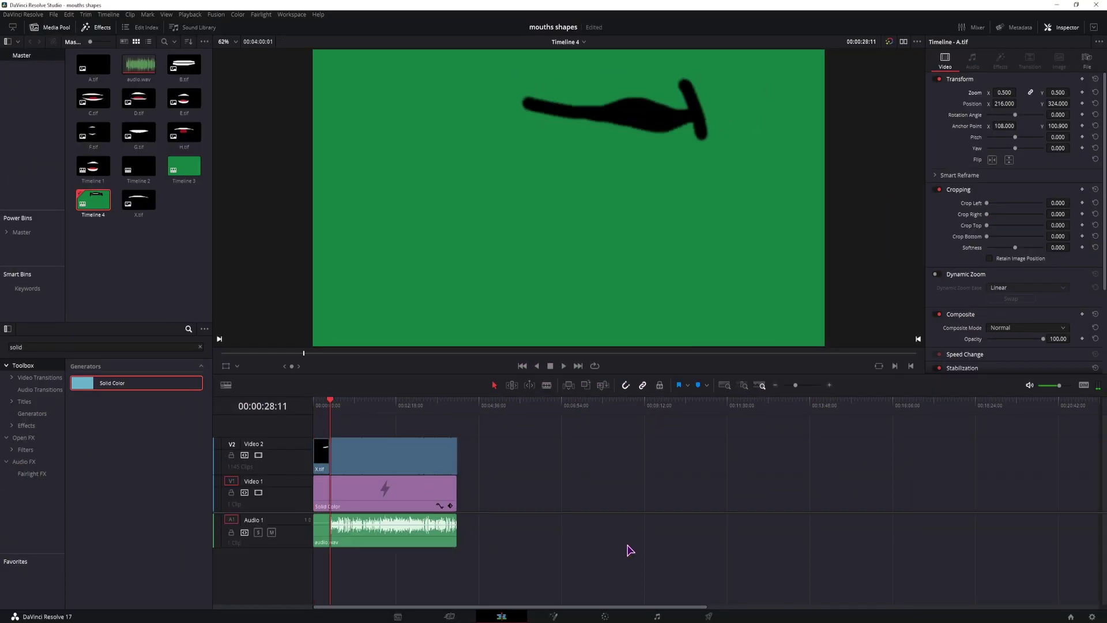
key(space)
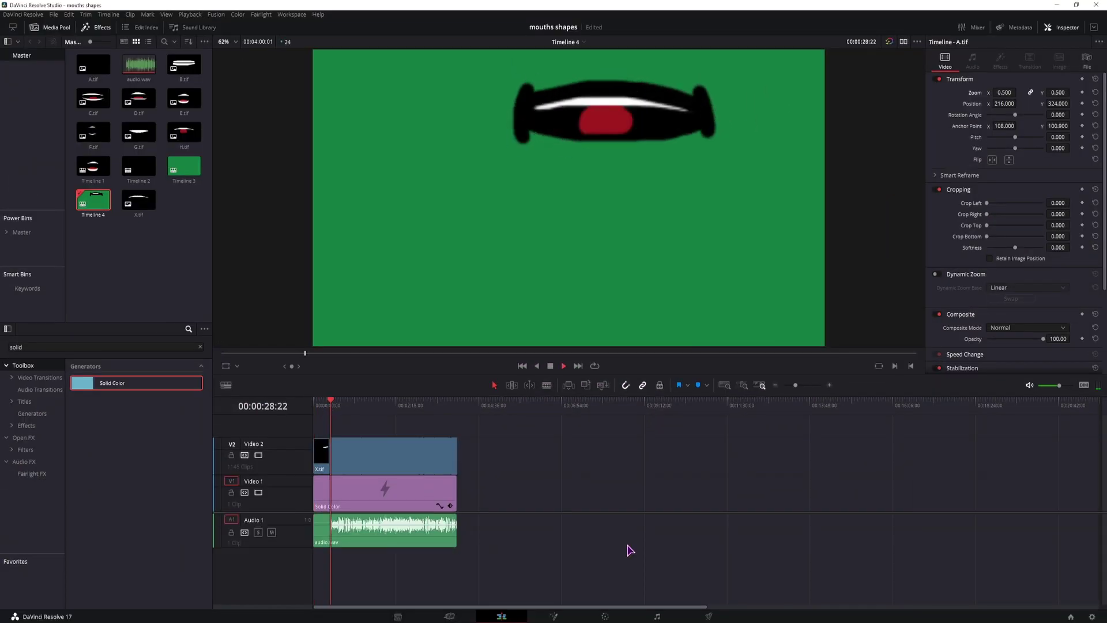